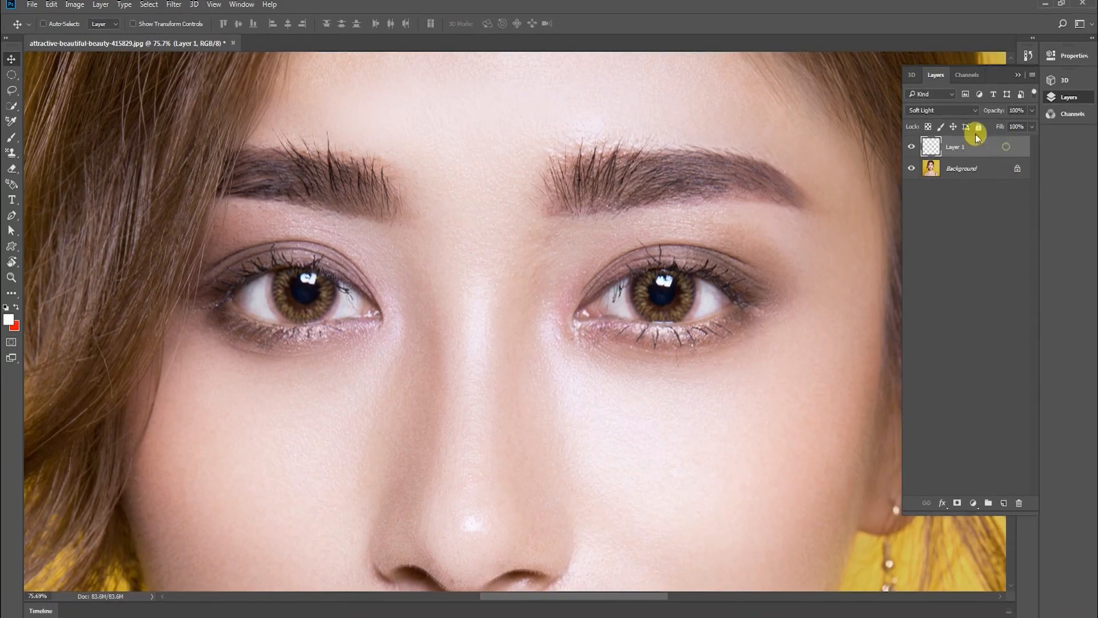
# Activate the Brush tool at size 30 and set the blend mode of Layer 1 to Soft Light
pyautogui.press('b')
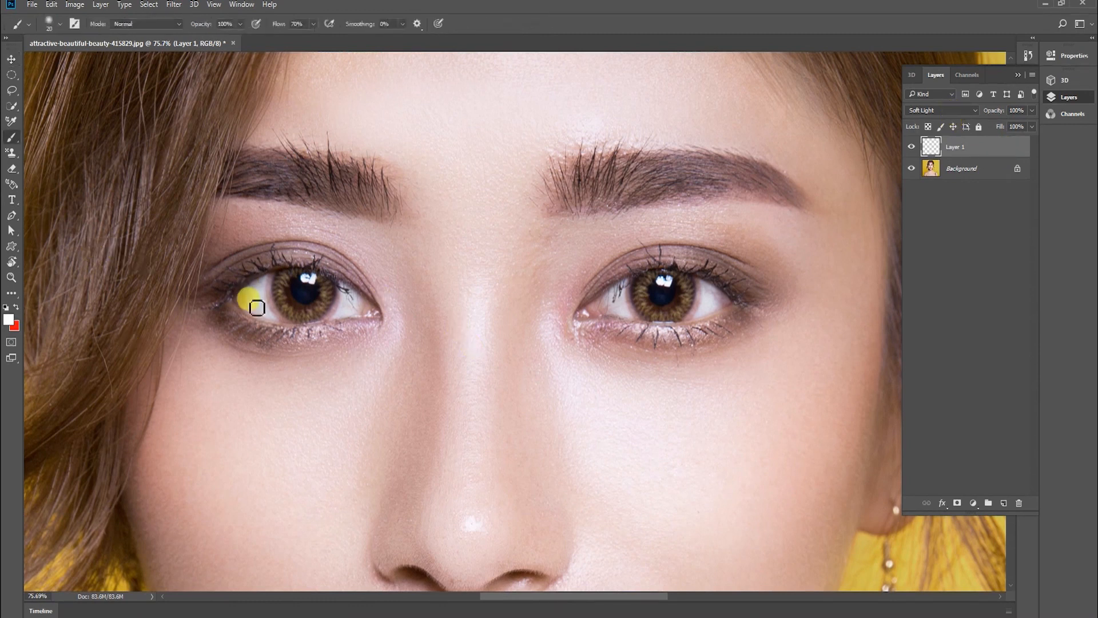
pyautogui.rightClick(12, 144)
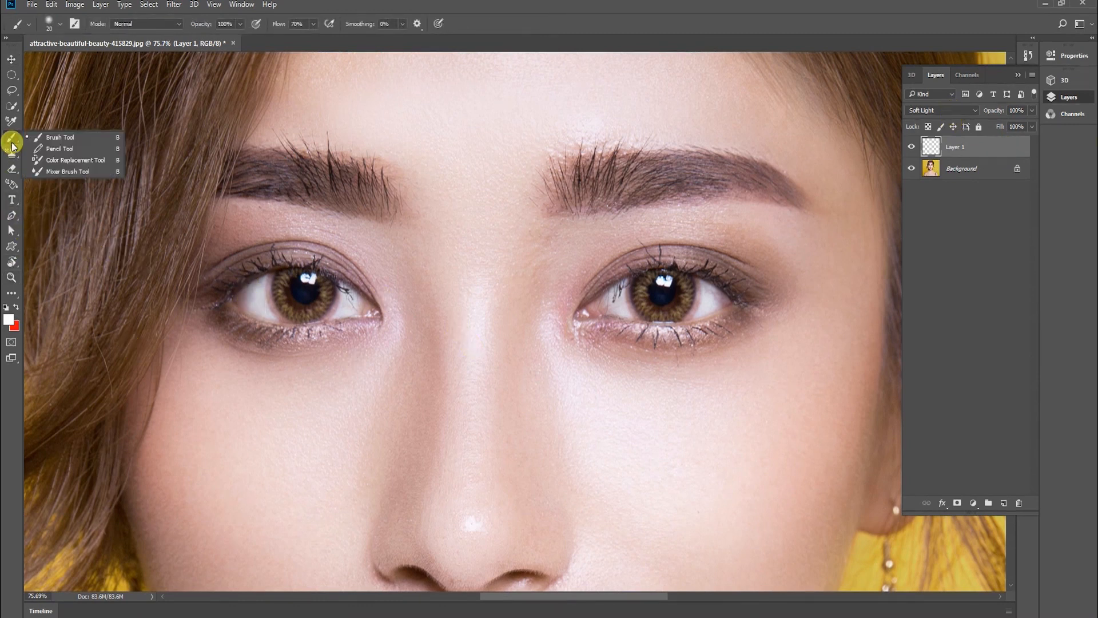
pyautogui.click(46, 139)
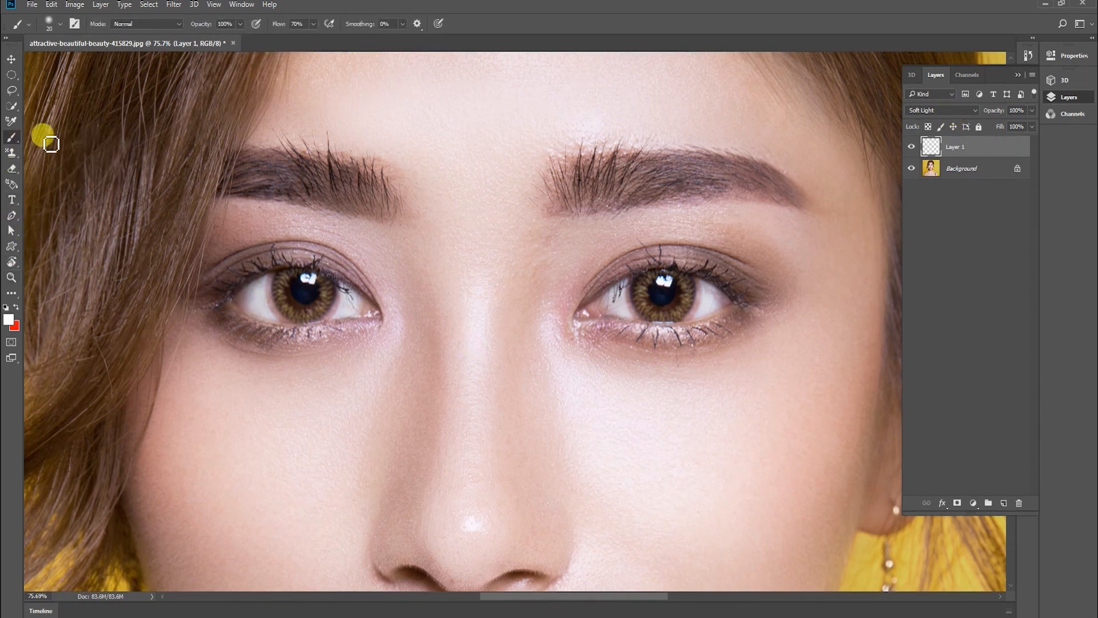
pyautogui.click(922, 250)
pyautogui.click(935, 109)
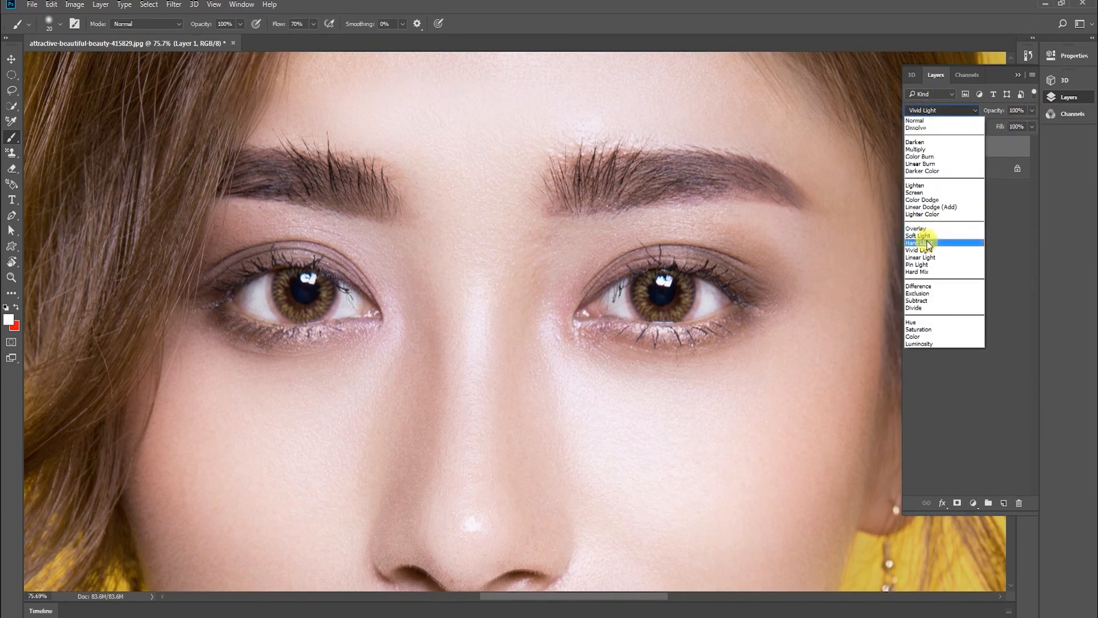
pyautogui.click(926, 236)
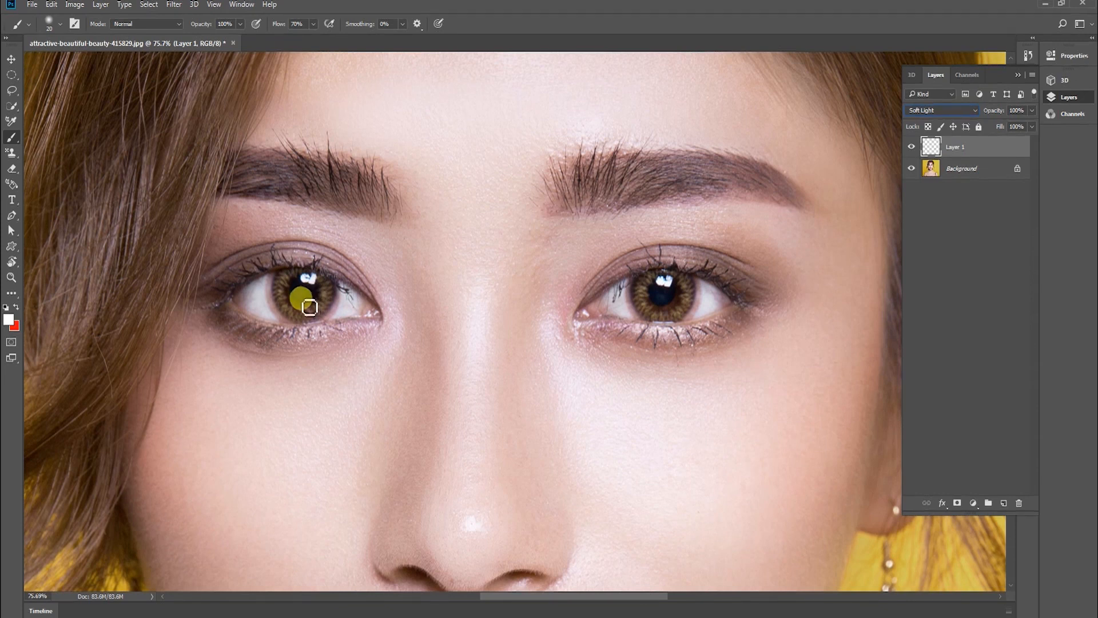
pyautogui.press(']')
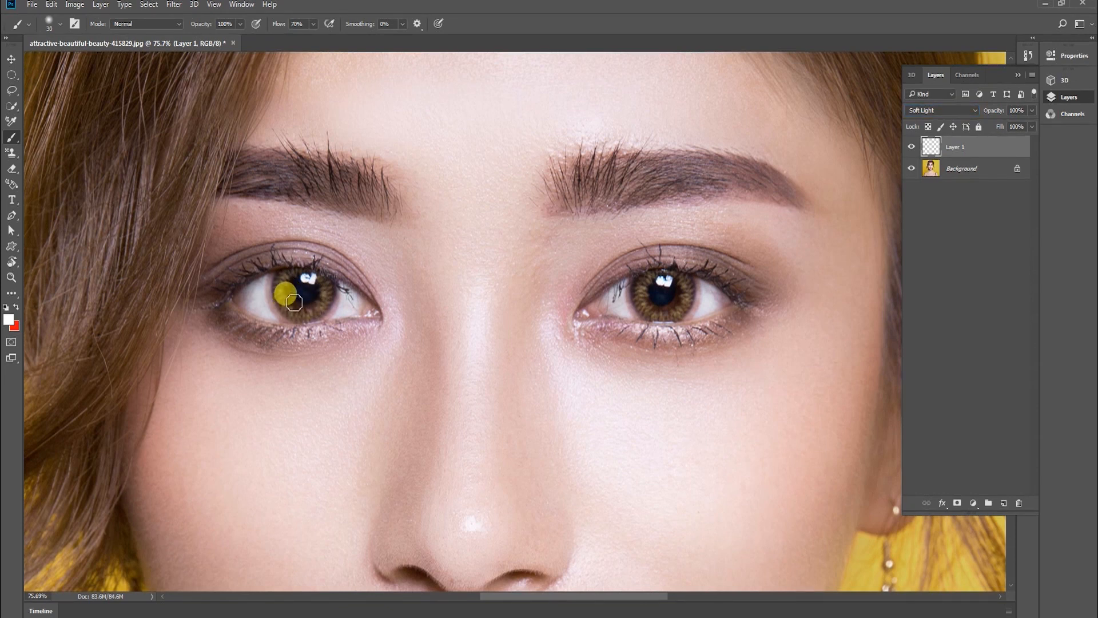
# Set the foreground colour to a bright, fully saturated sky blue
pyautogui.click(9, 320)
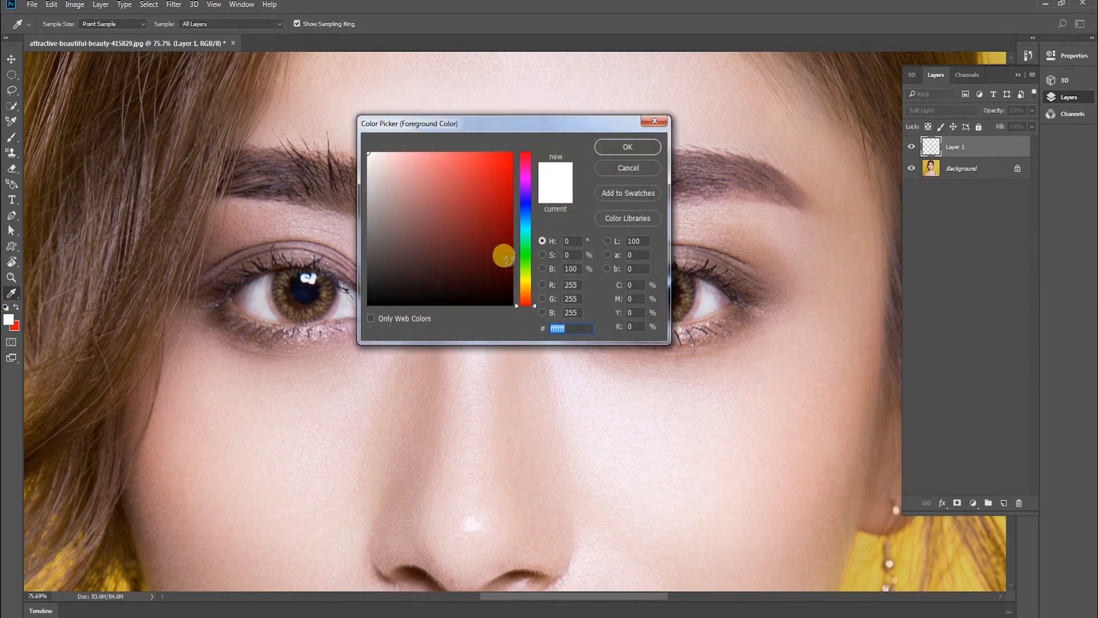
pyautogui.moveTo(526, 282); pyautogui.dragTo(529, 228)
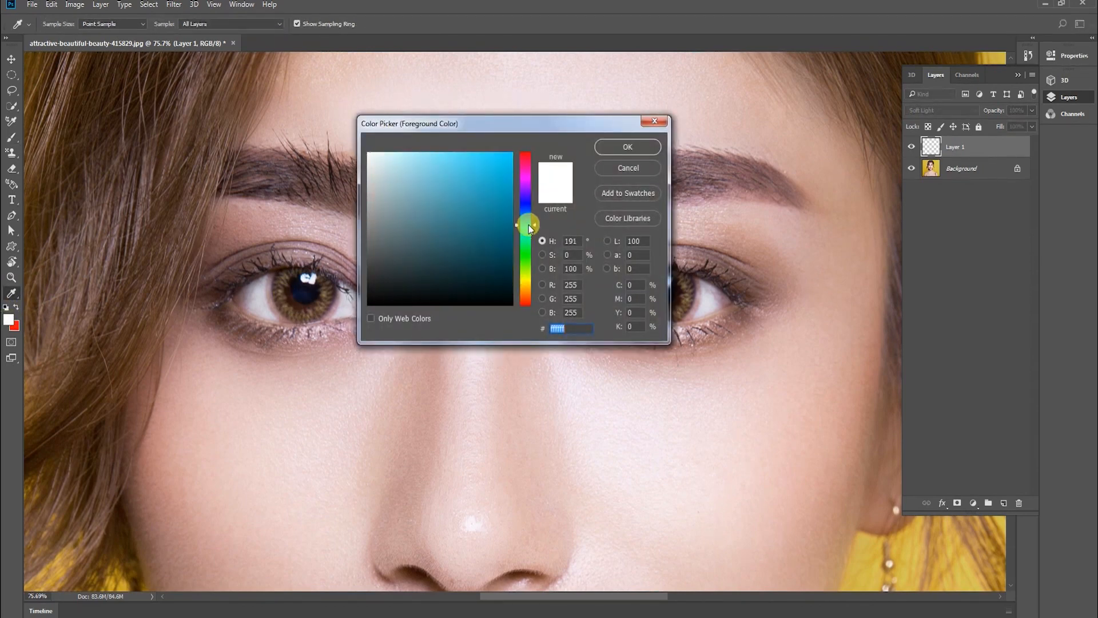
pyautogui.click(512, 153)
pyautogui.click(613, 147)
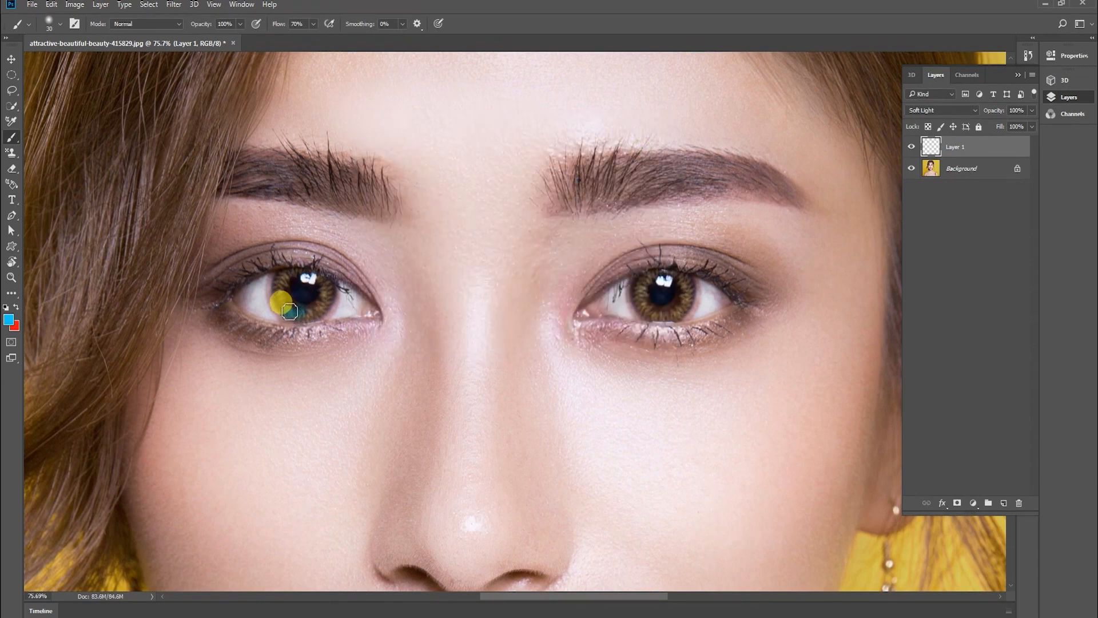
# Paint the whole iris of the eye beside the loose hair blue on Layer 1, adjusting the brush size around the pupil and edges
pyautogui.press('z')
pyautogui.moveTo(277, 277)
pyautogui.mouseDown()
pyautogui.moveTo(314, 228)
pyautogui.moveTo(331, 331)
pyautogui.moveTo(353, 325)
pyautogui.moveTo(385, 373)
pyautogui.mouseUp()
pyautogui.press('b')
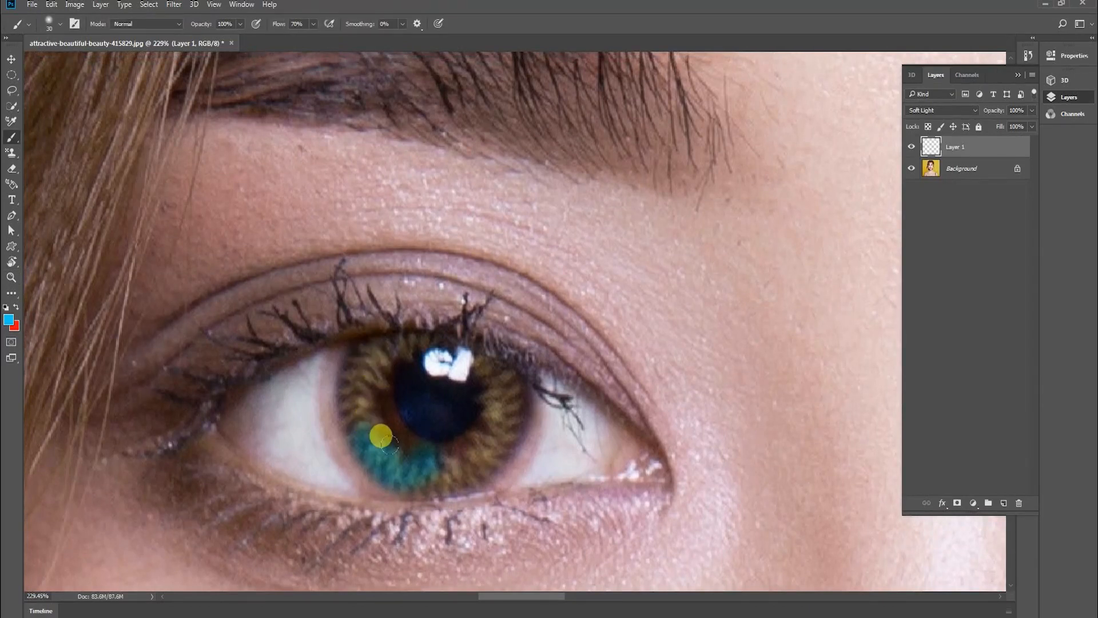
pyautogui.moveTo(362, 425)
pyautogui.mouseDown()
pyautogui.moveTo(341, 392)
pyautogui.moveTo(355, 349)
pyautogui.mouseUp()
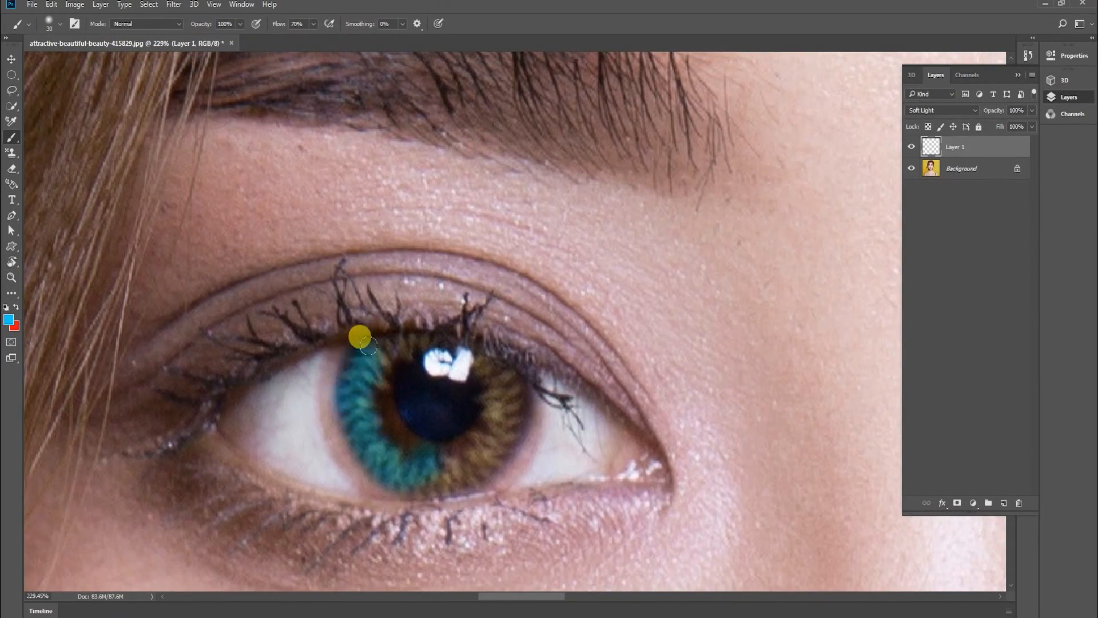
pyautogui.press('[')
pyautogui.moveTo(384, 368)
pyautogui.mouseDown()
pyautogui.moveTo(386, 388)
pyautogui.moveTo(394, 360)
pyautogui.moveTo(381, 345)
pyautogui.moveTo(421, 345)
pyautogui.moveTo(389, 352)
pyautogui.moveTo(365, 382)
pyautogui.mouseUp()
pyautogui.press(']')
pyautogui.moveTo(447, 461)
pyautogui.mouseDown()
pyautogui.moveTo(474, 437)
pyautogui.moveTo(493, 442)
pyautogui.moveTo(489, 416)
pyautogui.moveTo(504, 416)
pyautogui.moveTo(485, 398)
pyautogui.moveTo(501, 396)
pyautogui.moveTo(483, 363)
pyautogui.moveTo(482, 374)
pyautogui.moveTo(510, 381)
pyautogui.moveTo(511, 427)
pyautogui.moveTo(470, 482)
pyautogui.moveTo(408, 489)
pyautogui.moveTo(399, 472)
pyautogui.moveTo(475, 440)
pyautogui.moveTo(487, 455)
pyautogui.moveTo(504, 431)
pyautogui.moveTo(508, 392)
pyautogui.moveTo(474, 461)
pyautogui.moveTo(404, 481)
pyautogui.moveTo(356, 414)
pyautogui.mouseUp()
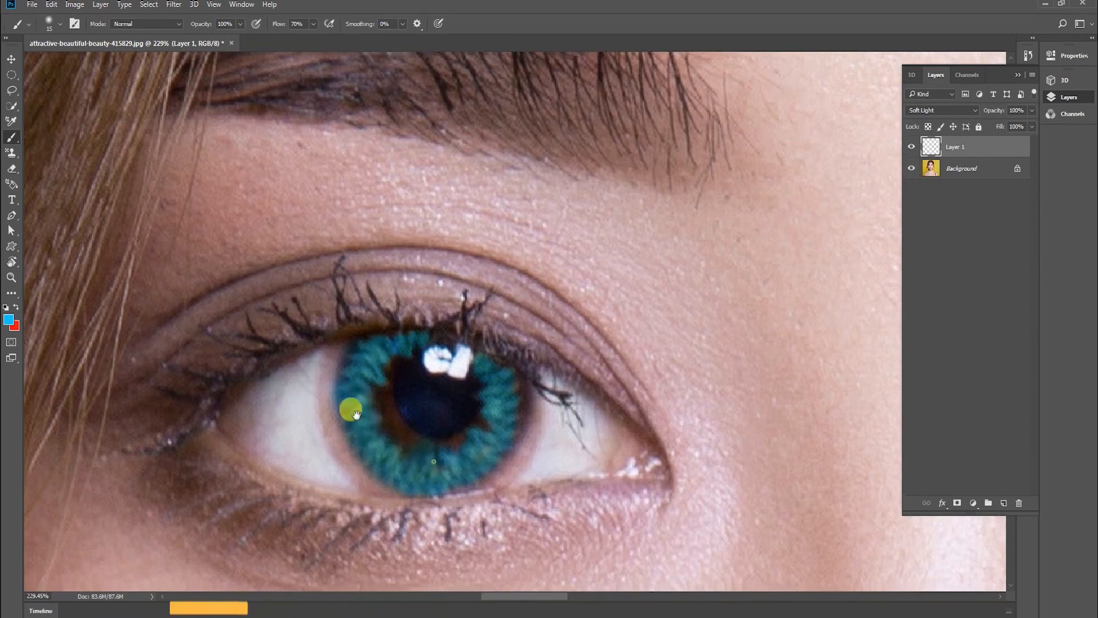
# Add a Soft Light layer directly above Background and paint a red ring around the outside of the blue iris
pyautogui.click(979, 166)
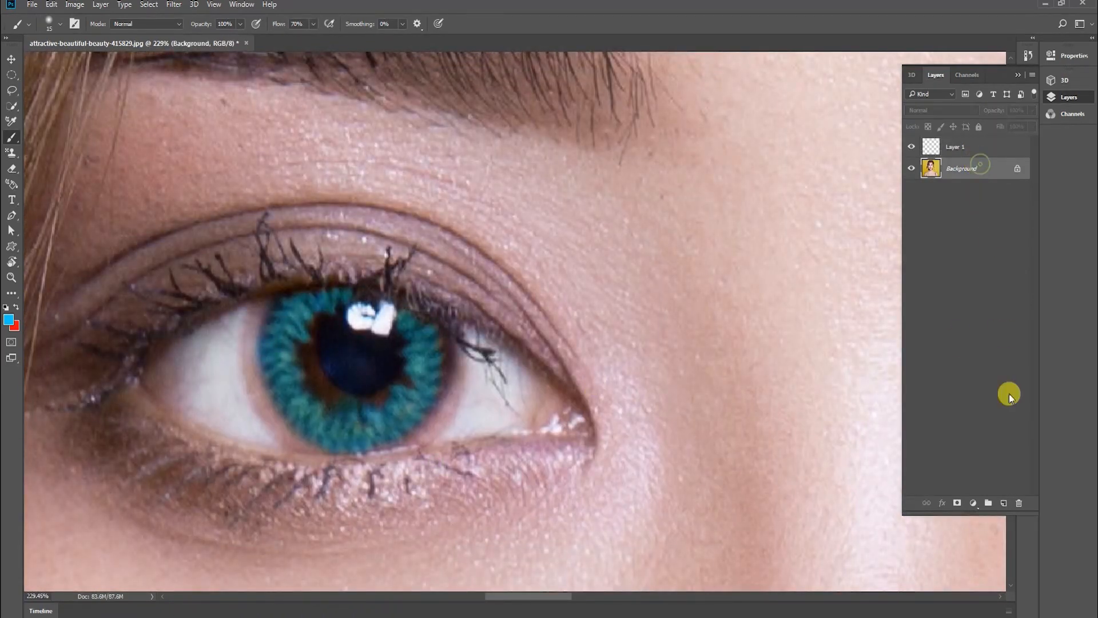
pyautogui.click(1004, 503)
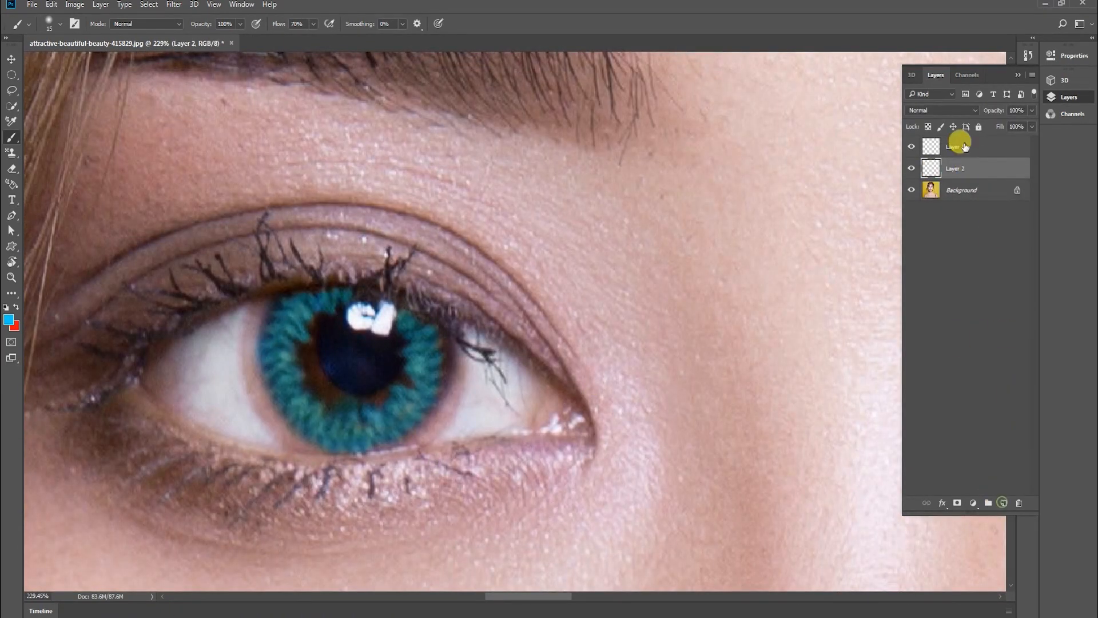
pyautogui.click(16, 308)
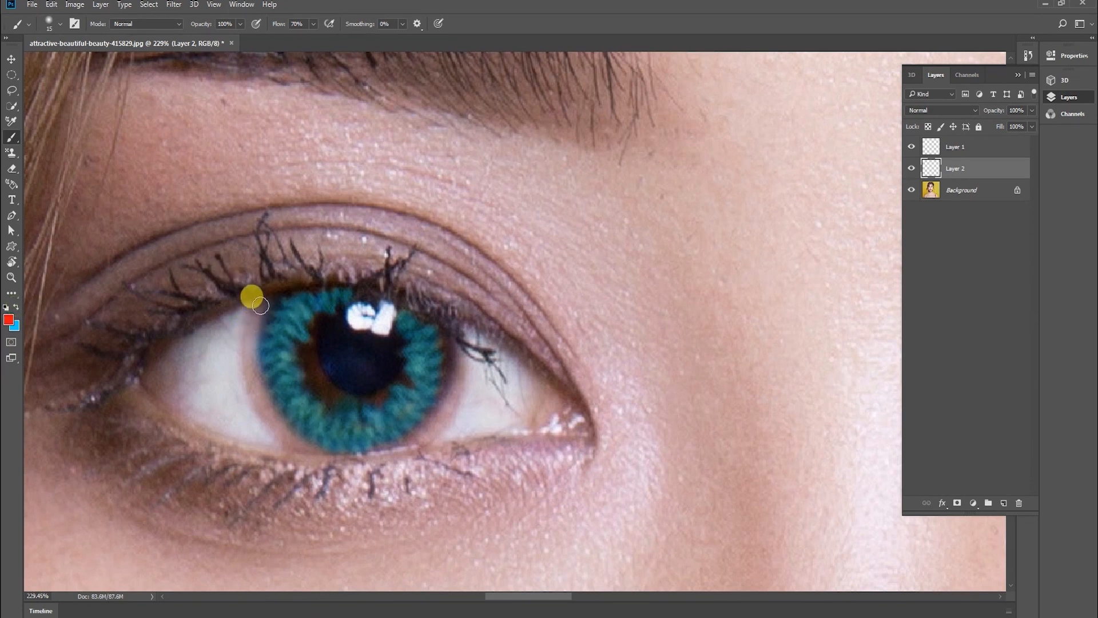
pyautogui.moveTo(257, 303); pyautogui.dragTo(253, 320)
pyautogui.click(938, 110)
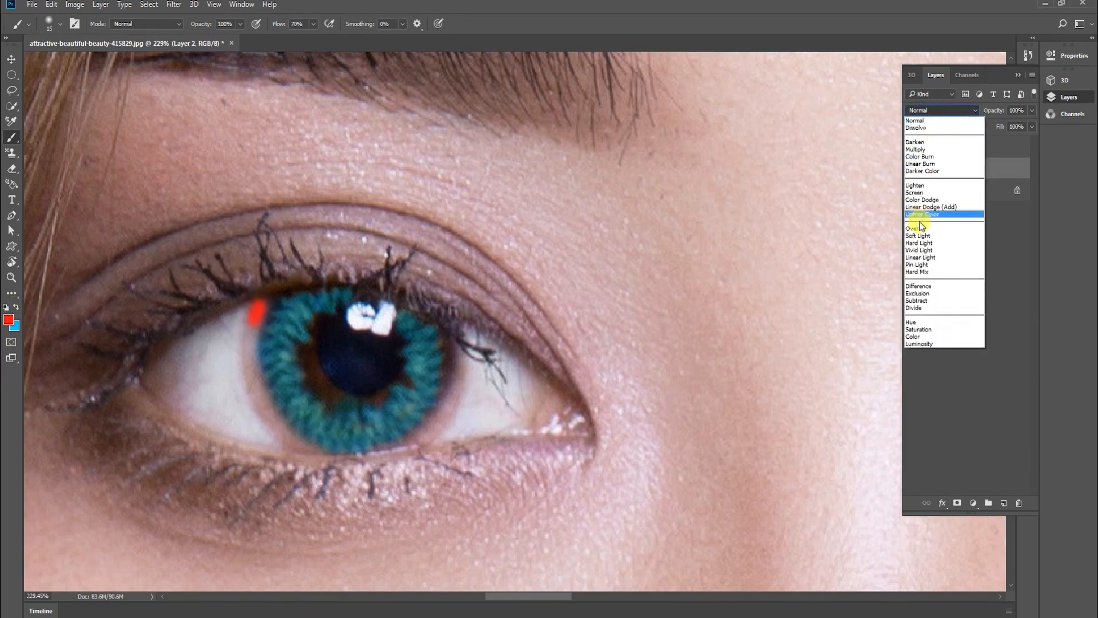
pyautogui.click(918, 235)
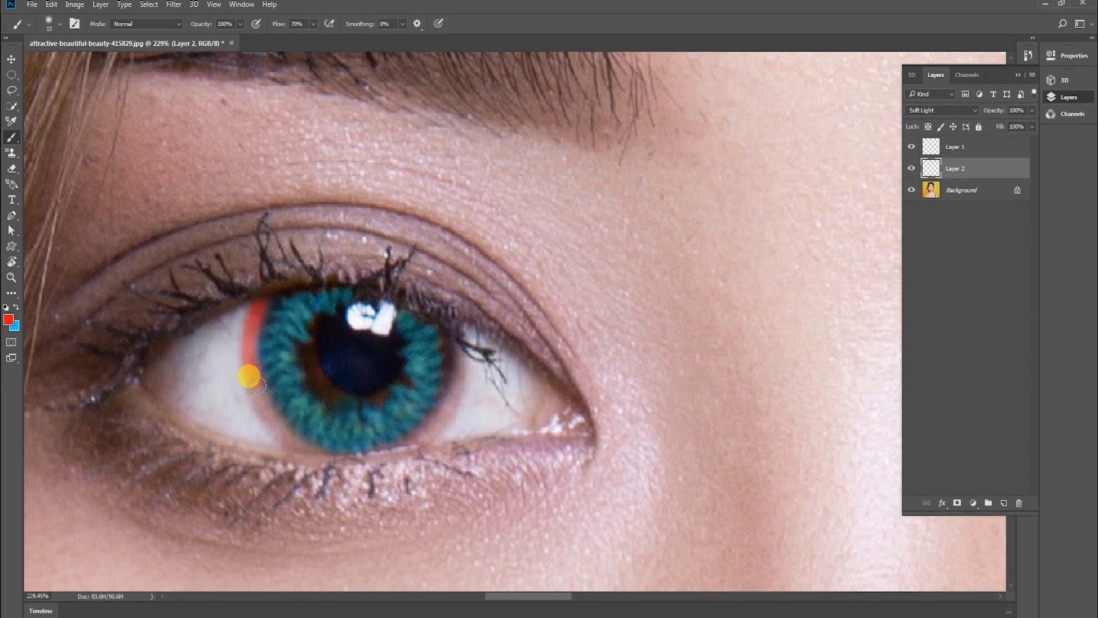
pyautogui.moveTo(277, 421)
pyautogui.mouseDown()
pyautogui.moveTo(311, 448)
pyautogui.moveTo(429, 441)
pyautogui.moveTo(384, 446)
pyautogui.moveTo(428, 428)
pyautogui.moveTo(455, 355)
pyautogui.mouseUp()
# Try other blend modes on the red ring's layer and return it to Soft Light
pyautogui.press('z')
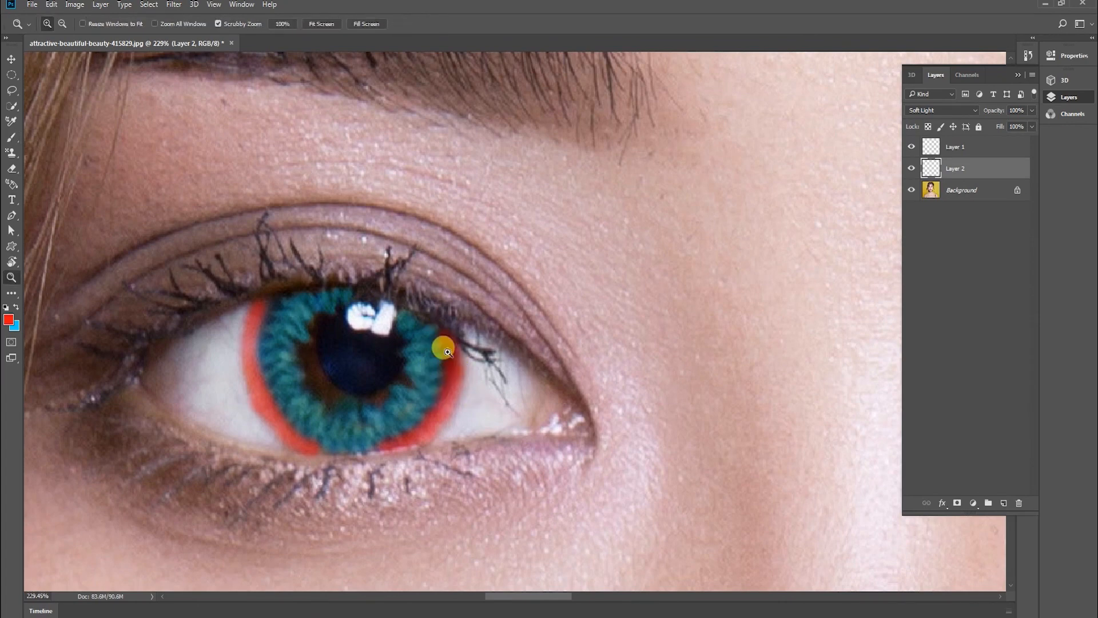
pyautogui.moveTo(419, 393); pyautogui.dragTo(437, 343)
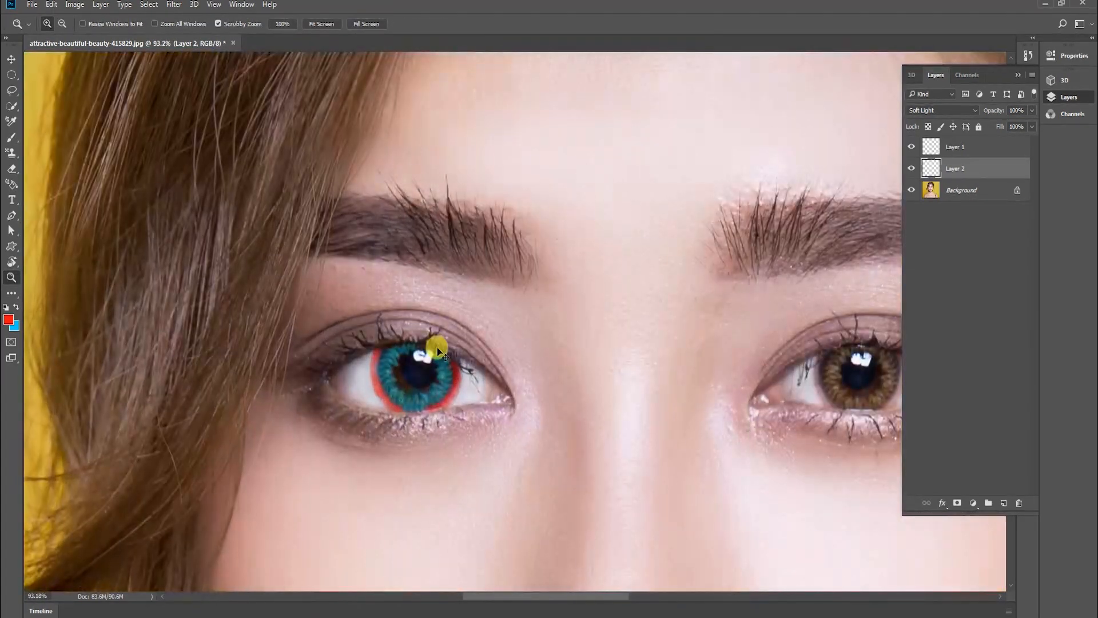
pyautogui.press('v')
pyautogui.hotkey('shift', '+')
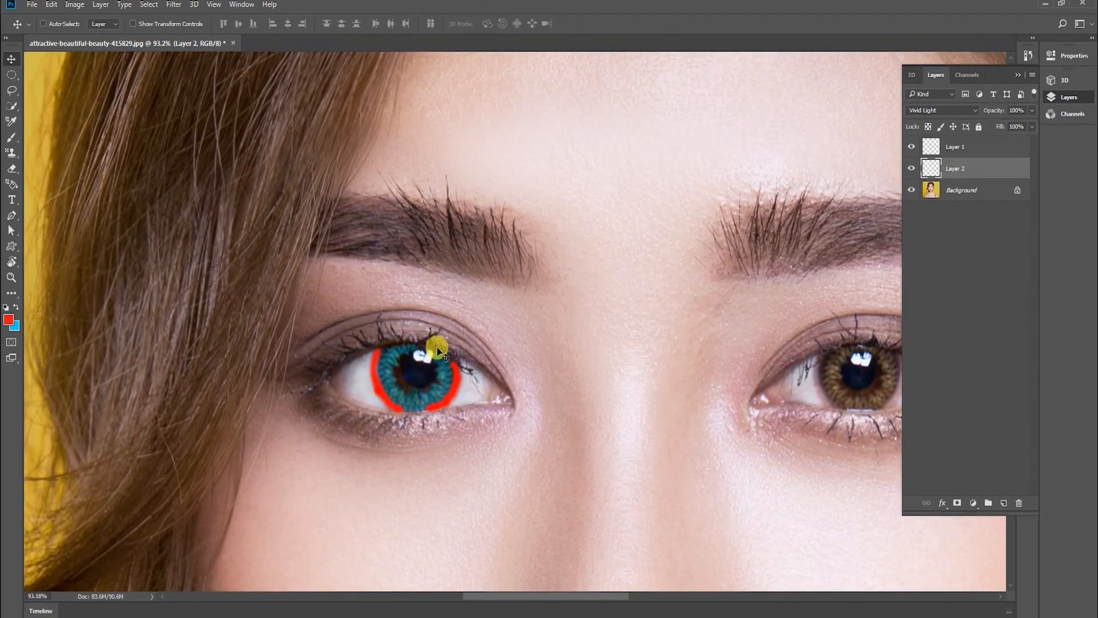
pyautogui.hotkey('shift', '+')
pyautogui.hotkey('shift', '+')
pyautogui.hotkey('shift', '+')
pyautogui.hotkey('shift', '+')
pyautogui.hotkey('shift', '+')
pyautogui.hotkey('shift', '+')
pyautogui.hotkey('shift', '+')
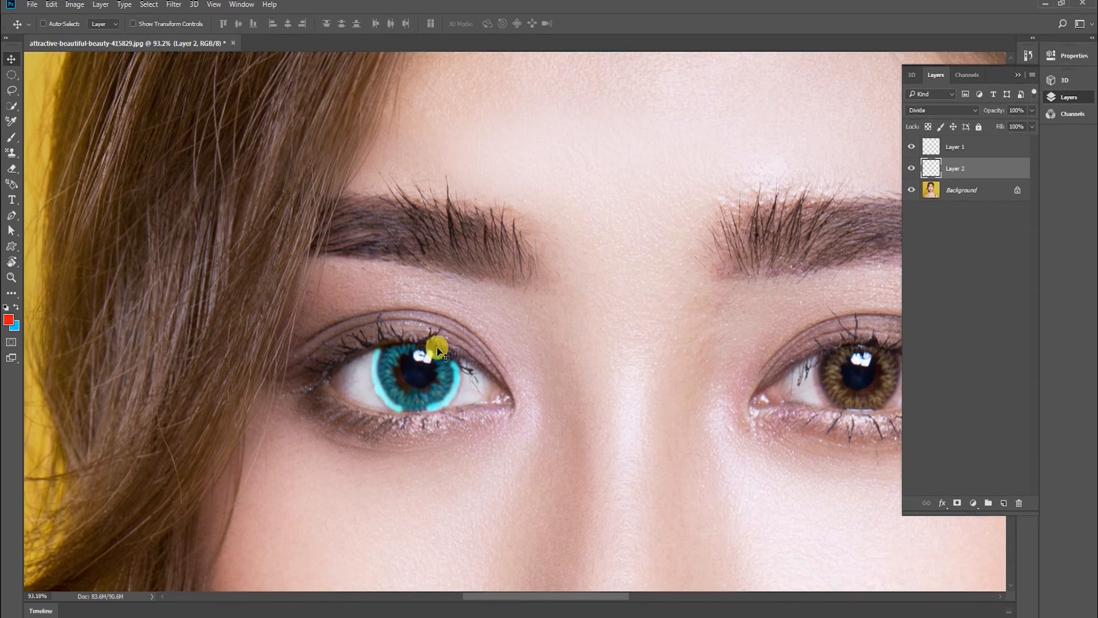
pyautogui.hotkey('shift', '+')
pyautogui.hotkey('shift', '+')
pyautogui.hotkey('shift', '+')
pyautogui.hotkey('shift', '+')
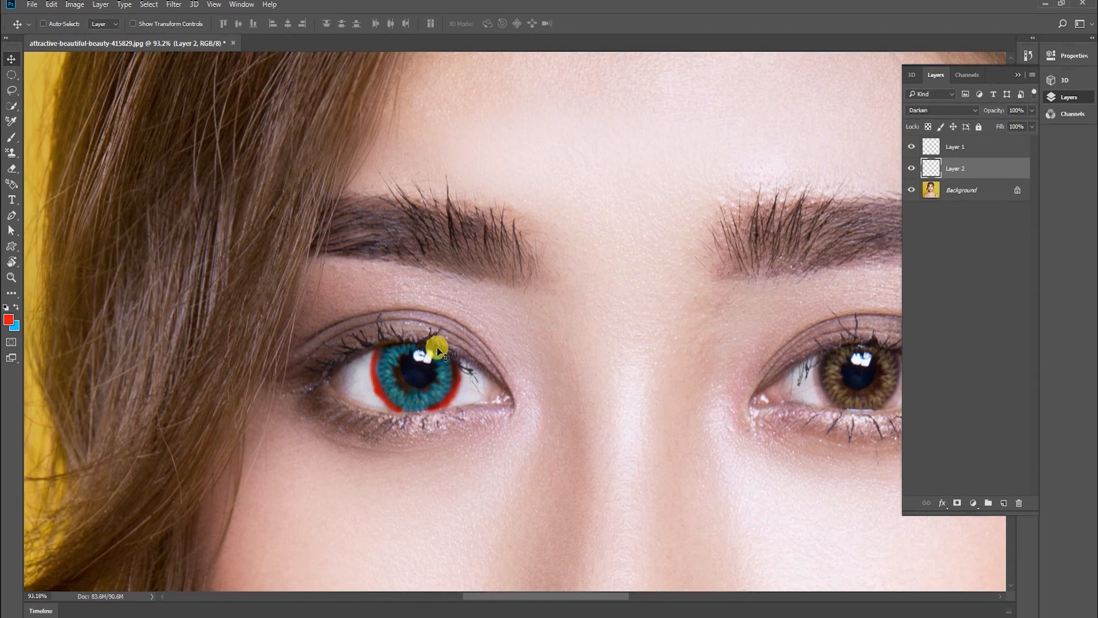
pyautogui.hotkey('shift', '+')
pyautogui.hotkey('shift', '+')
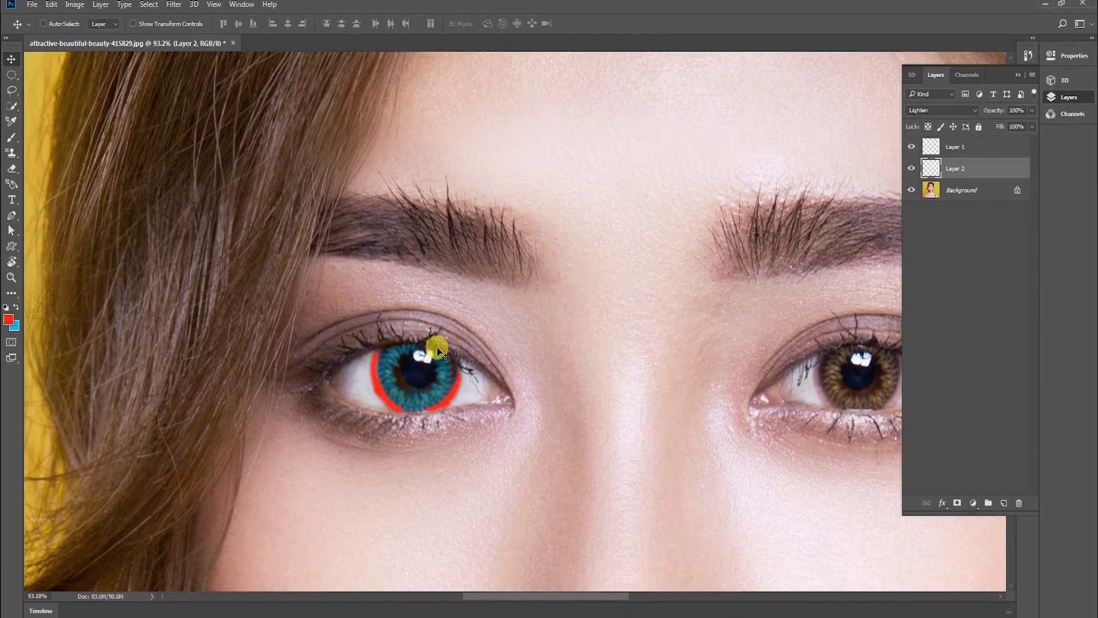
pyautogui.hotkey('shift', '+')
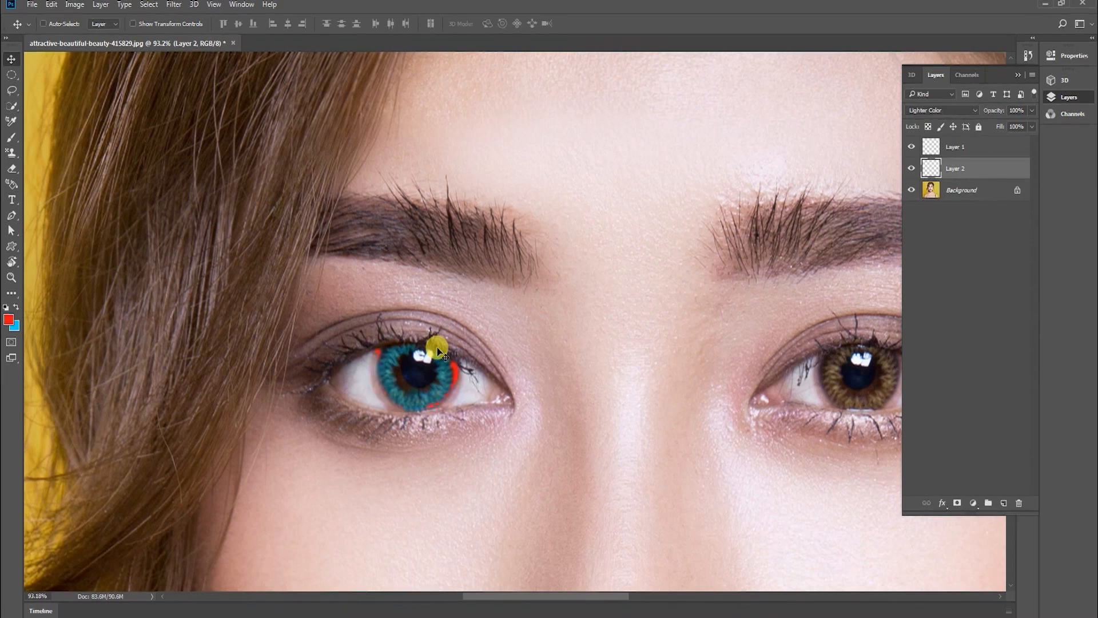
pyautogui.hotkey('shift', '-')
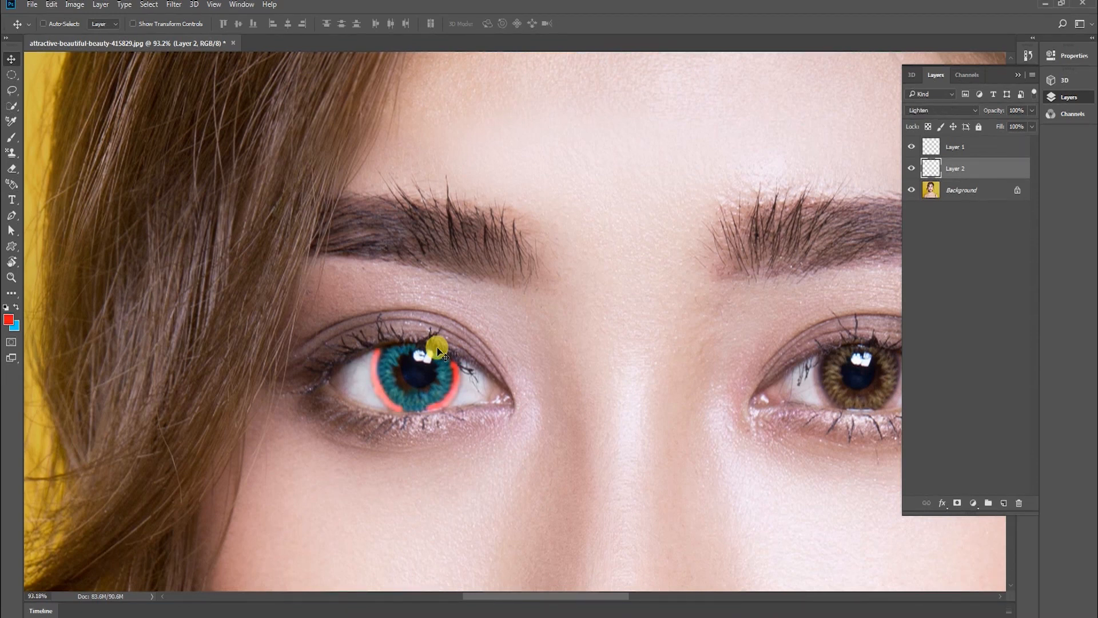
pyautogui.hotkey('shift', '+')
pyautogui.hotkey('shift', '+')
pyautogui.hotkey('shift', '+')
pyautogui.hotkey('shift', '+')
pyautogui.hotkey('shift', '+')
pyautogui.hotkey('shift', '+')
pyautogui.hotkey('shift', '+')
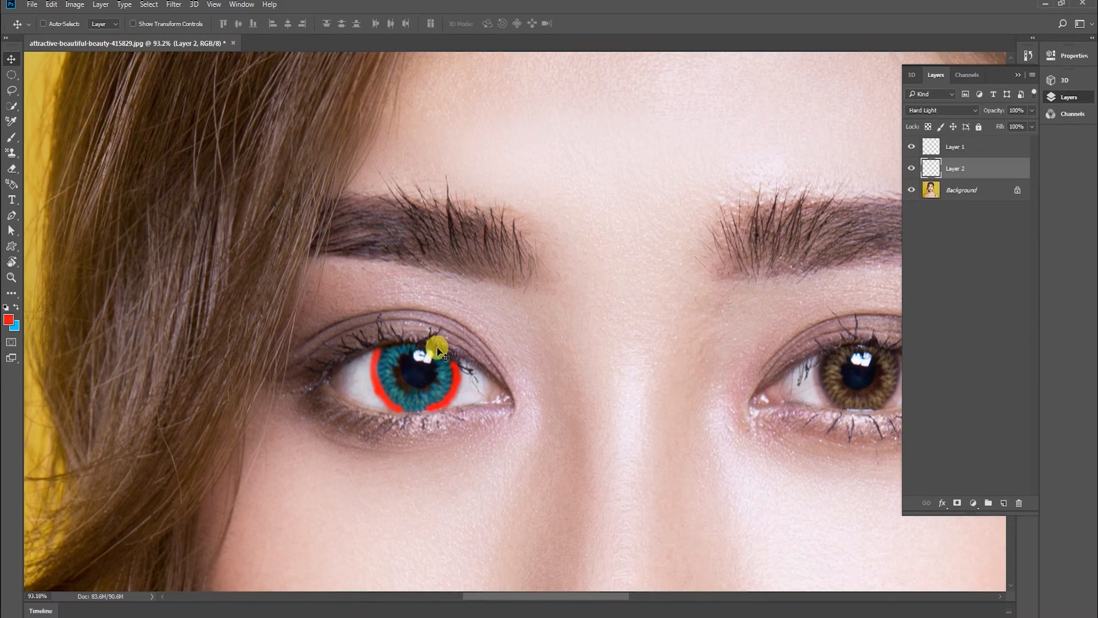
pyautogui.hotkey('shift', '-')
# Lower the opacity of the red ring's layer to 53%
pyautogui.press('1')
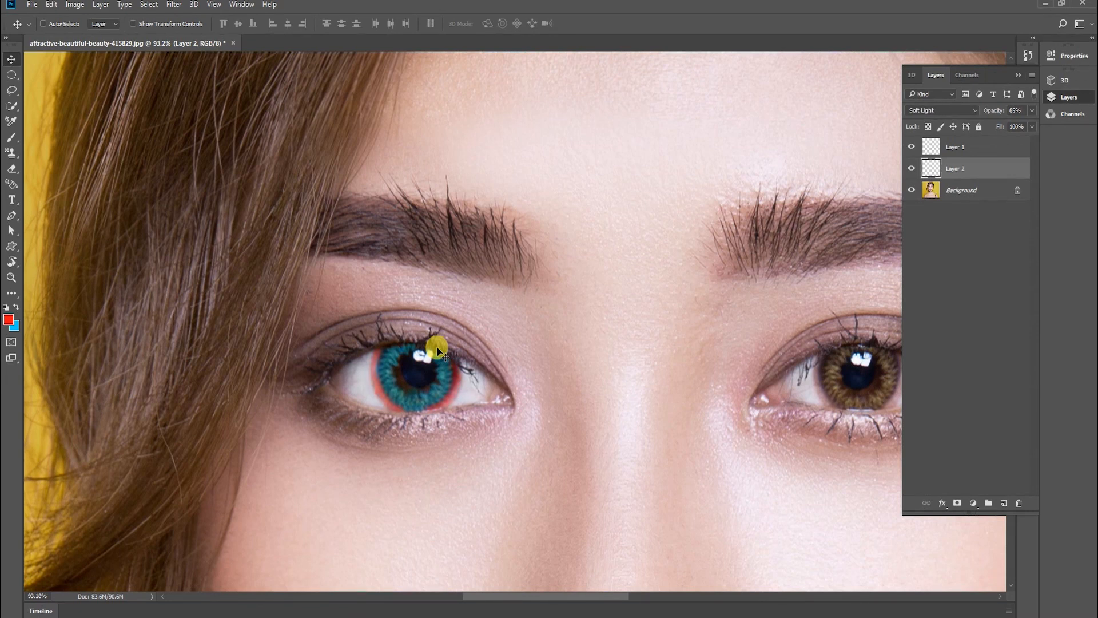
pyautogui.hotkey('ctrl', '0')
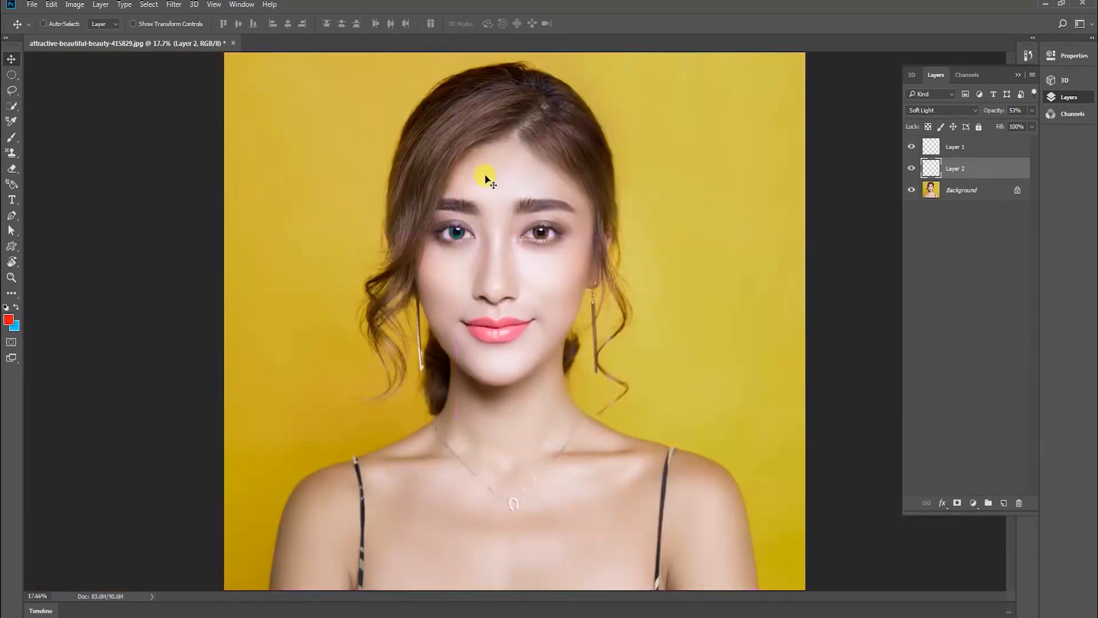
# Paint red along both sides of the brown iris and at that eye's outer corner on Layer 2, using a size 25 brush
pyautogui.press('z')
pyautogui.moveTo(474, 215); pyautogui.dragTo(364, 247)
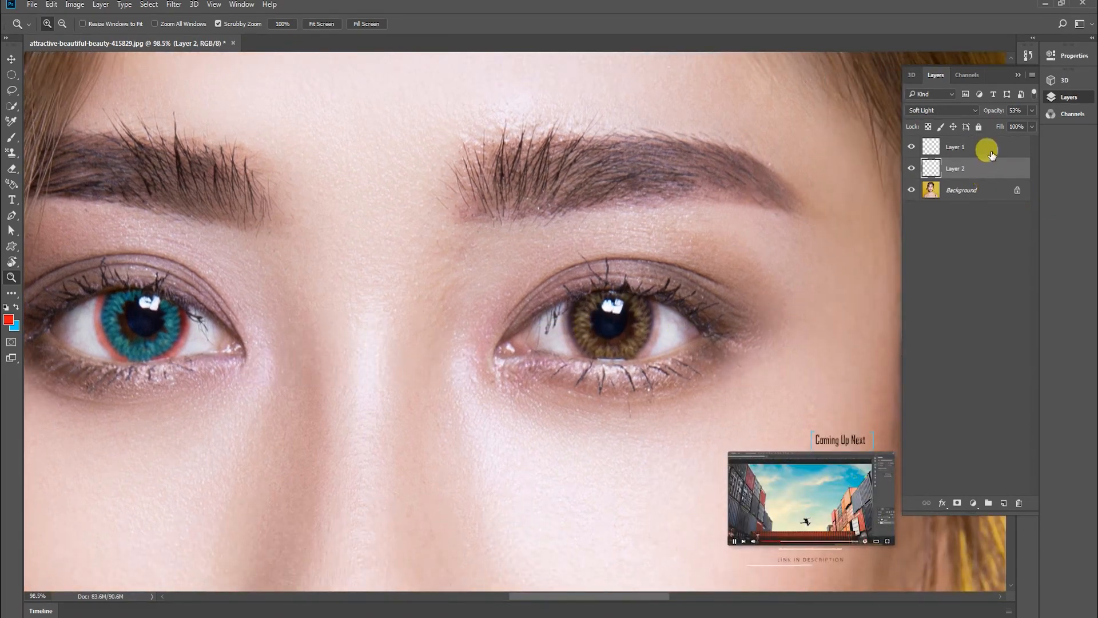
pyautogui.click(988, 150)
pyautogui.moveTo(624, 316); pyautogui.dragTo(655, 289)
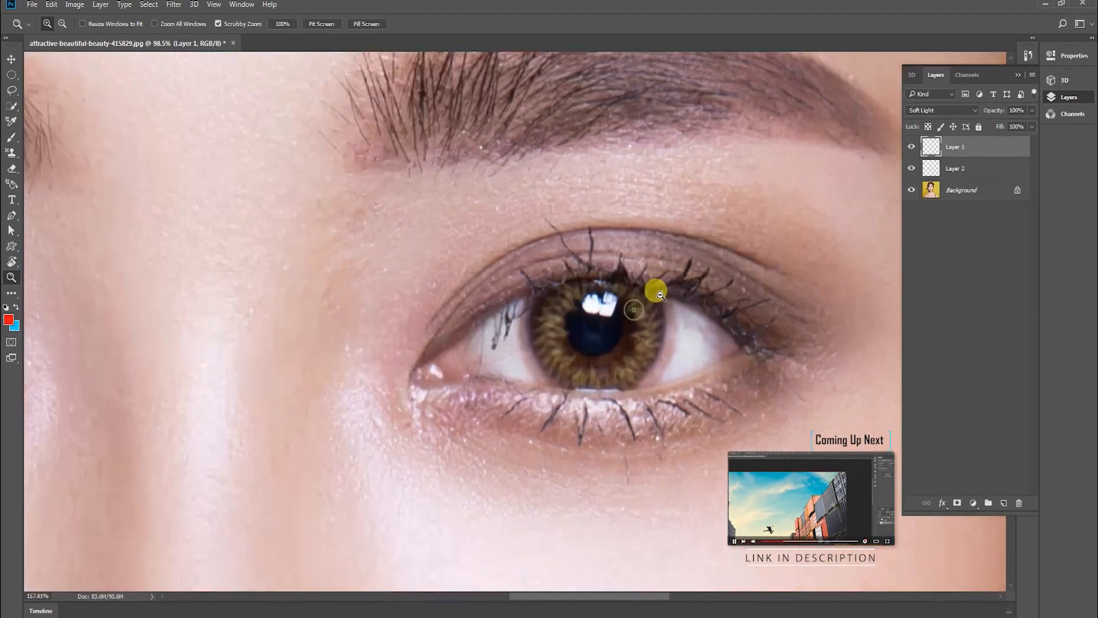
pyautogui.click(972, 168)
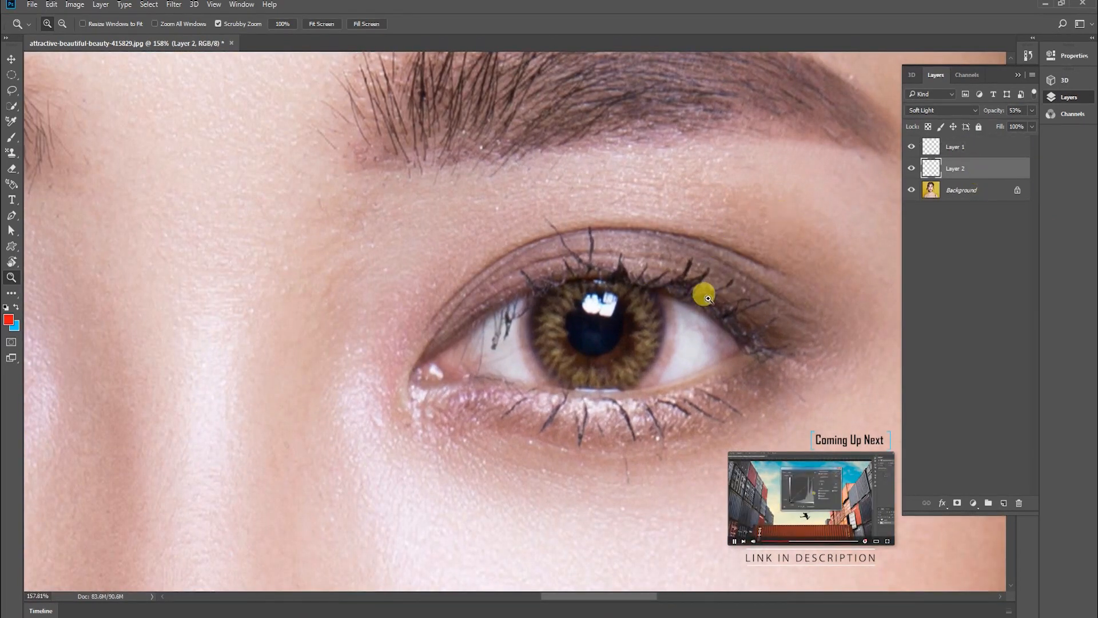
pyautogui.press('b')
pyautogui.press(']')
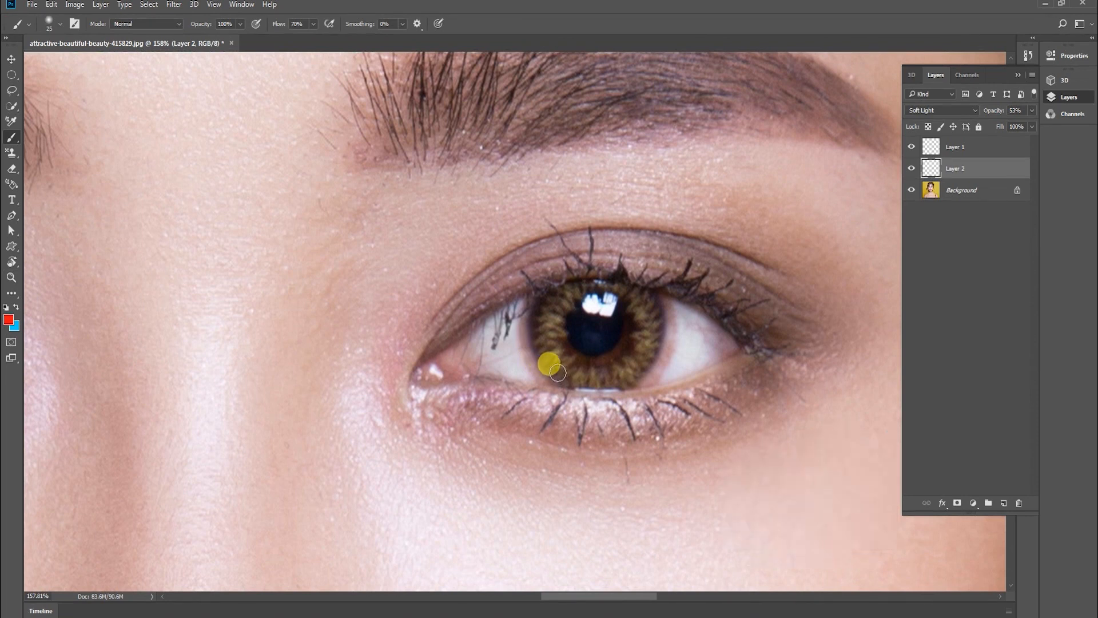
pyautogui.moveTo(546, 378)
pyautogui.mouseDown()
pyautogui.moveTo(527, 314)
pyautogui.moveTo(540, 281)
pyautogui.mouseUp()
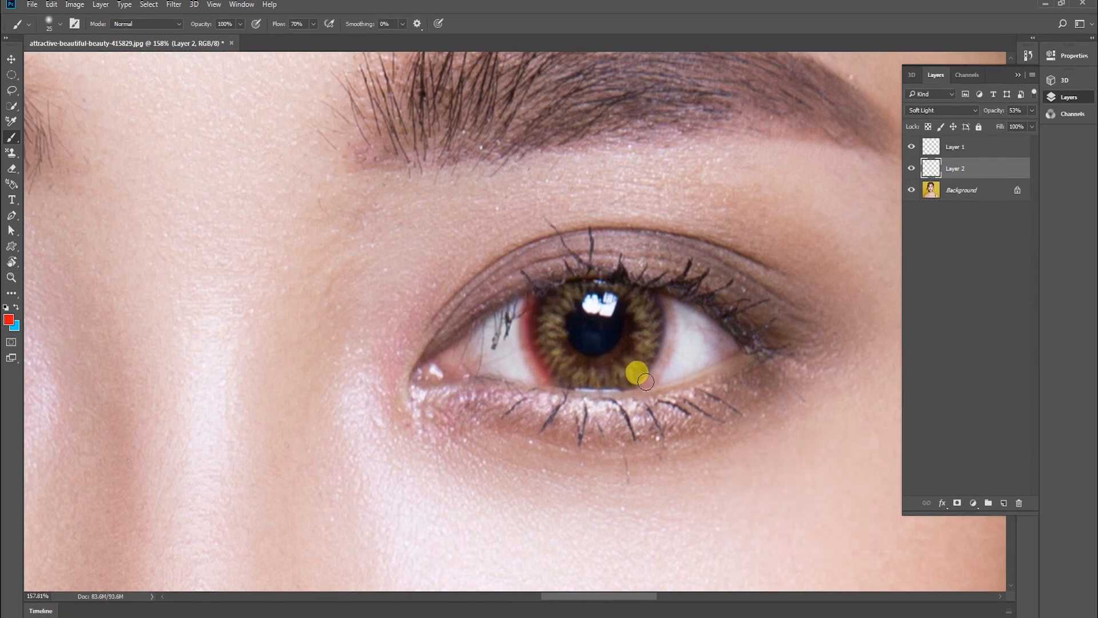
pyautogui.moveTo(645, 380)
pyautogui.mouseDown()
pyautogui.moveTo(668, 313)
pyautogui.moveTo(649, 290)
pyautogui.mouseUp()
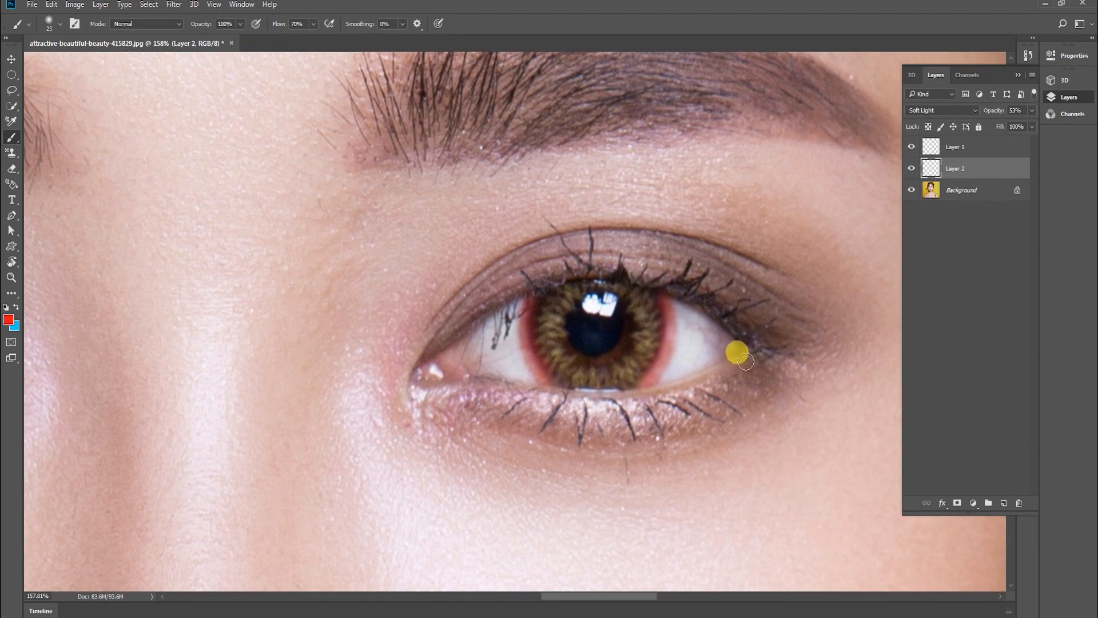
pyautogui.moveTo(730, 340)
pyautogui.mouseDown()
pyautogui.moveTo(719, 314)
pyautogui.moveTo(752, 368)
pyautogui.moveTo(739, 357)
pyautogui.moveTo(712, 364)
pyautogui.moveTo(756, 307)
pyautogui.mouseUp()
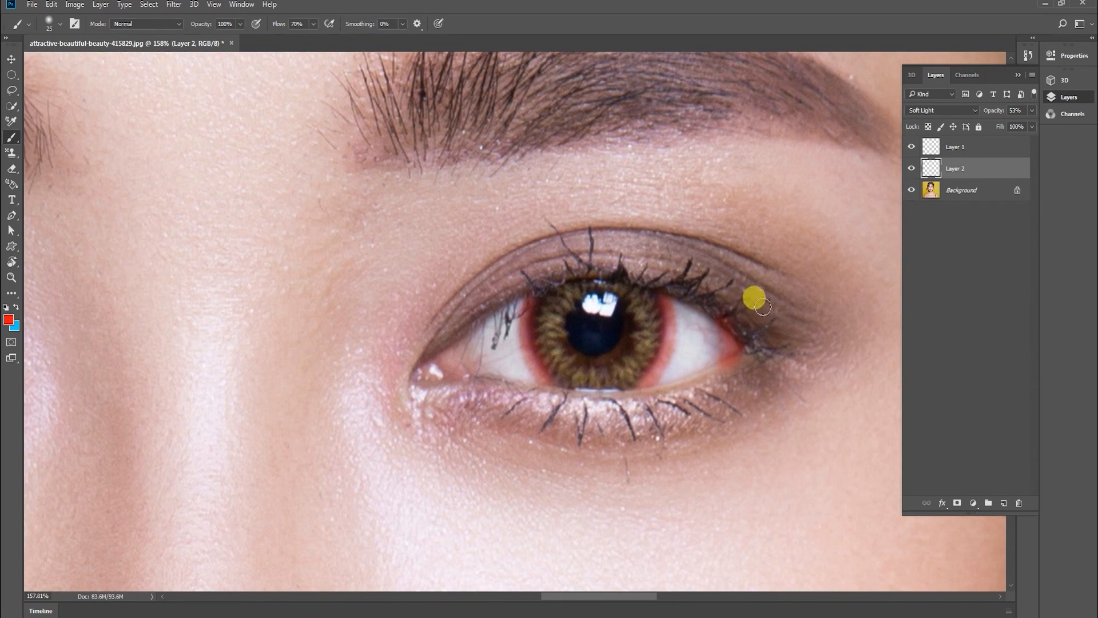
# Erase the excess red at the eye's outer corner on Layer 2, and tint its inner corner red, erasing any spill
pyautogui.press('e')
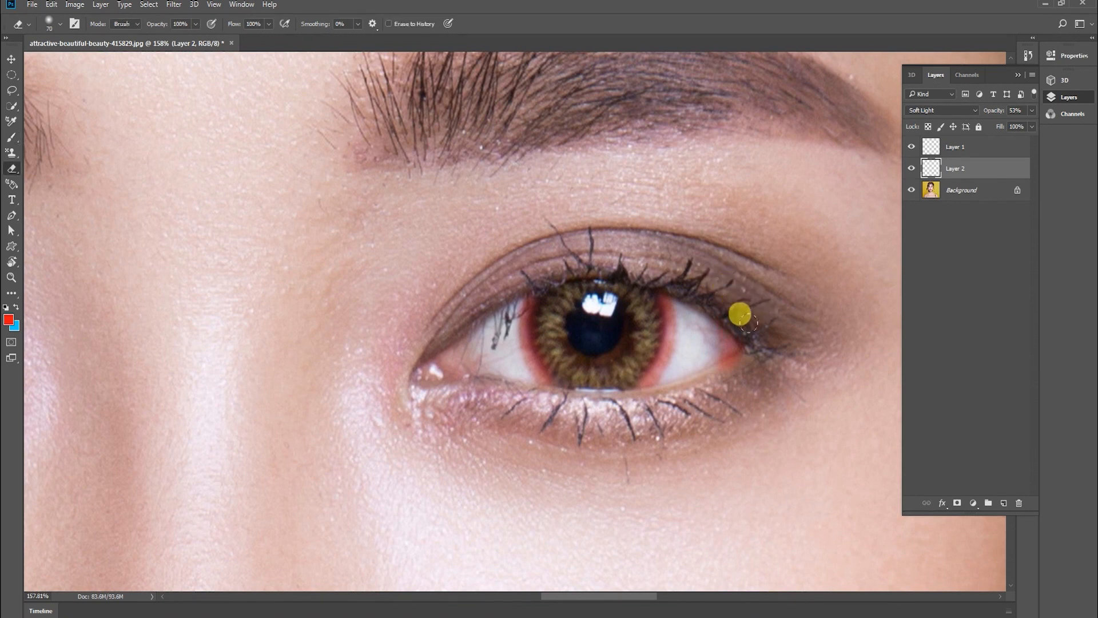
pyautogui.moveTo(750, 323)
pyautogui.mouseDown()
pyautogui.moveTo(744, 355)
pyautogui.moveTo(726, 372)
pyautogui.mouseUp()
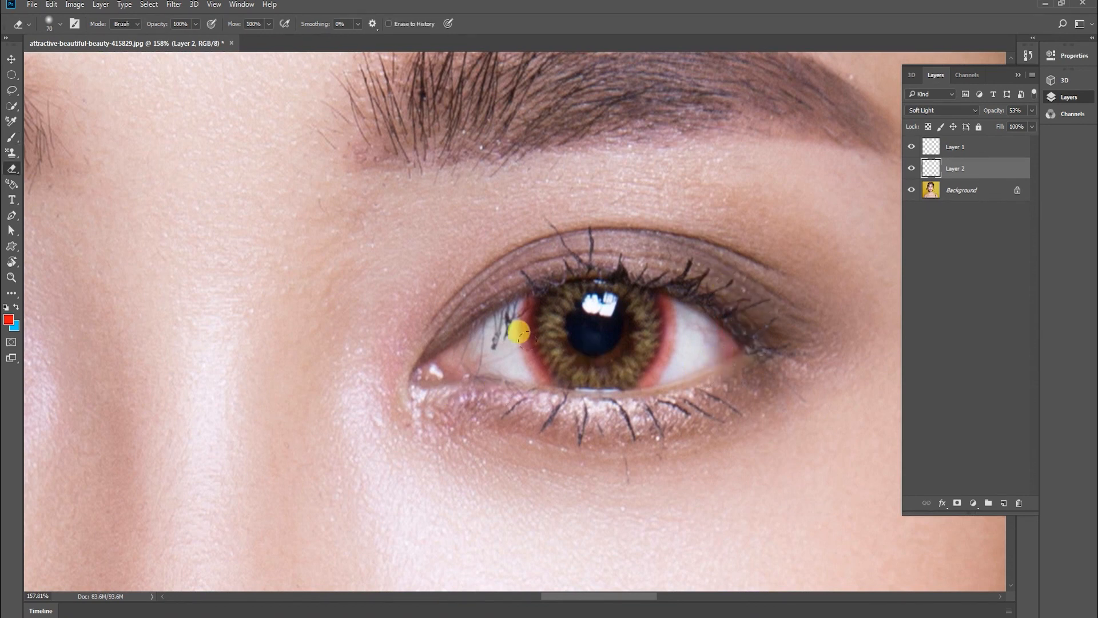
pyautogui.press('b')
pyautogui.moveTo(503, 336)
pyautogui.mouseDown()
pyautogui.moveTo(497, 364)
pyautogui.moveTo(472, 344)
pyautogui.moveTo(442, 360)
pyautogui.moveTo(513, 378)
pyautogui.moveTo(463, 363)
pyautogui.mouseUp()
pyautogui.press('e')
pyautogui.moveTo(462, 280)
pyautogui.mouseDown()
pyautogui.moveTo(451, 310)
pyautogui.moveTo(406, 302)
pyautogui.moveTo(379, 371)
pyautogui.moveTo(420, 394)
pyautogui.moveTo(458, 373)
pyautogui.mouseUp()
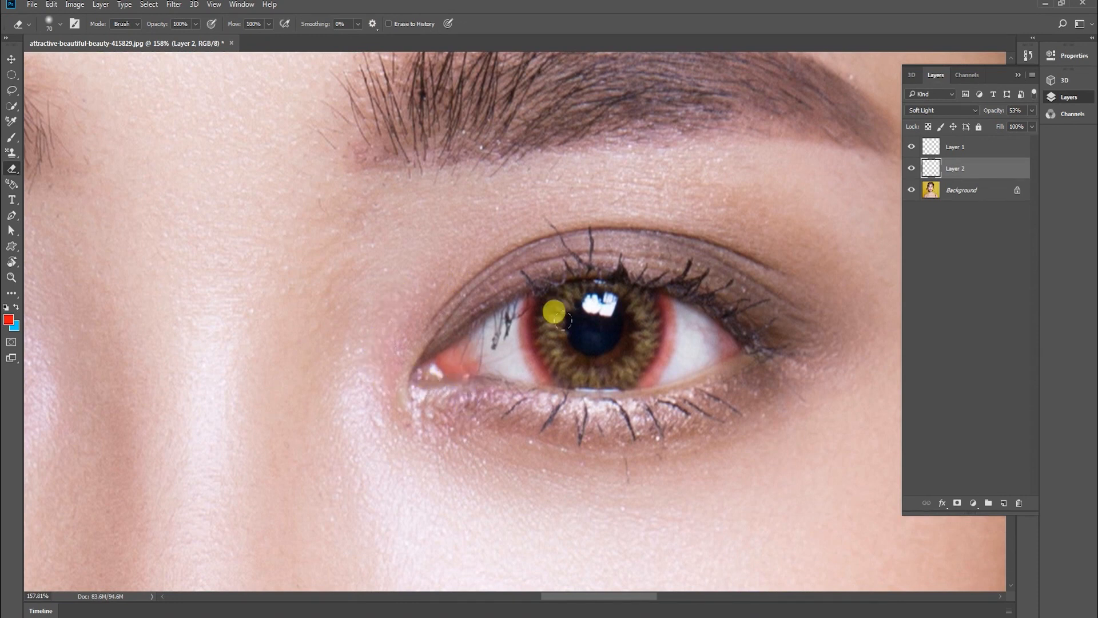
# Paint the brown iris blue on Layer 1 with a size 25 brush, covering the whole ring around the pupil
pyautogui.click(956, 146)
pyautogui.press('x')
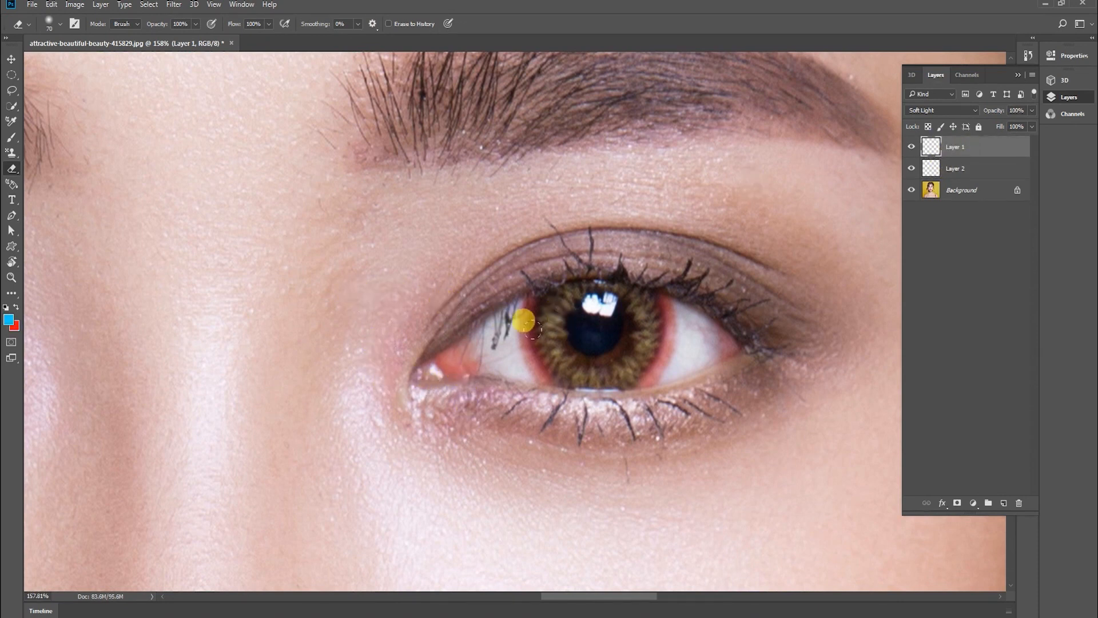
pyautogui.press('b')
pyautogui.moveTo(576, 370); pyautogui.dragTo(589, 369)
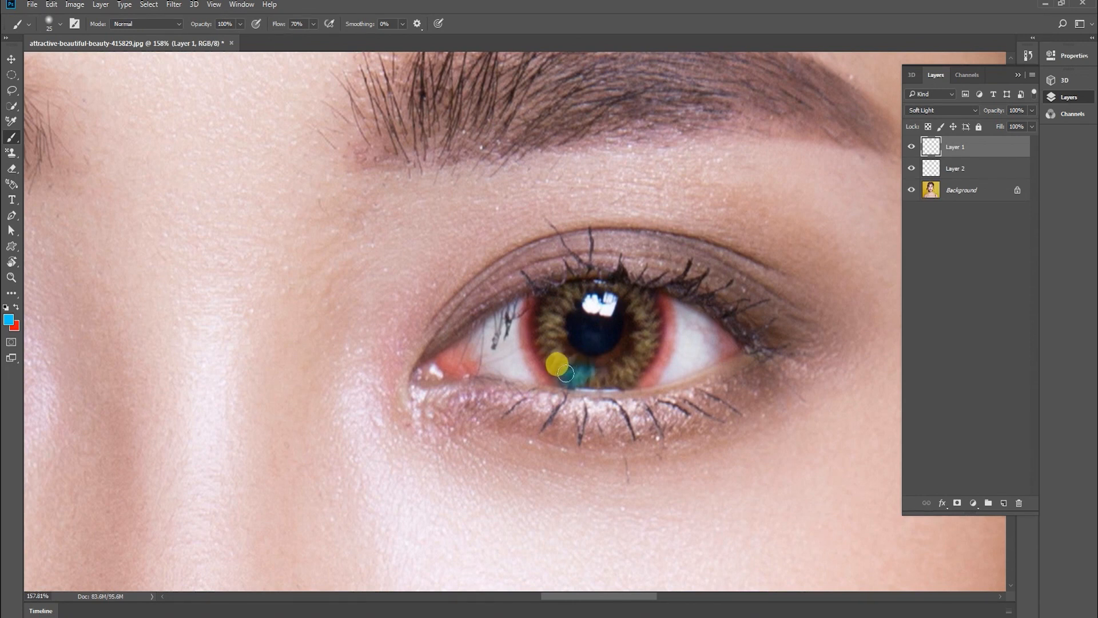
pyautogui.moveTo(561, 375)
pyautogui.mouseDown()
pyautogui.moveTo(559, 353)
pyautogui.moveTo(543, 347)
pyautogui.moveTo(559, 345)
pyautogui.moveTo(542, 333)
pyautogui.moveTo(558, 330)
pyautogui.moveTo(553, 302)
pyautogui.moveTo(605, 284)
pyautogui.moveTo(640, 296)
pyautogui.moveTo(634, 305)
pyautogui.moveTo(655, 300)
pyautogui.moveTo(637, 320)
pyautogui.moveTo(653, 324)
pyautogui.moveTo(642, 338)
pyautogui.moveTo(652, 343)
pyautogui.moveTo(640, 341)
pyautogui.moveTo(635, 376)
pyautogui.mouseUp()
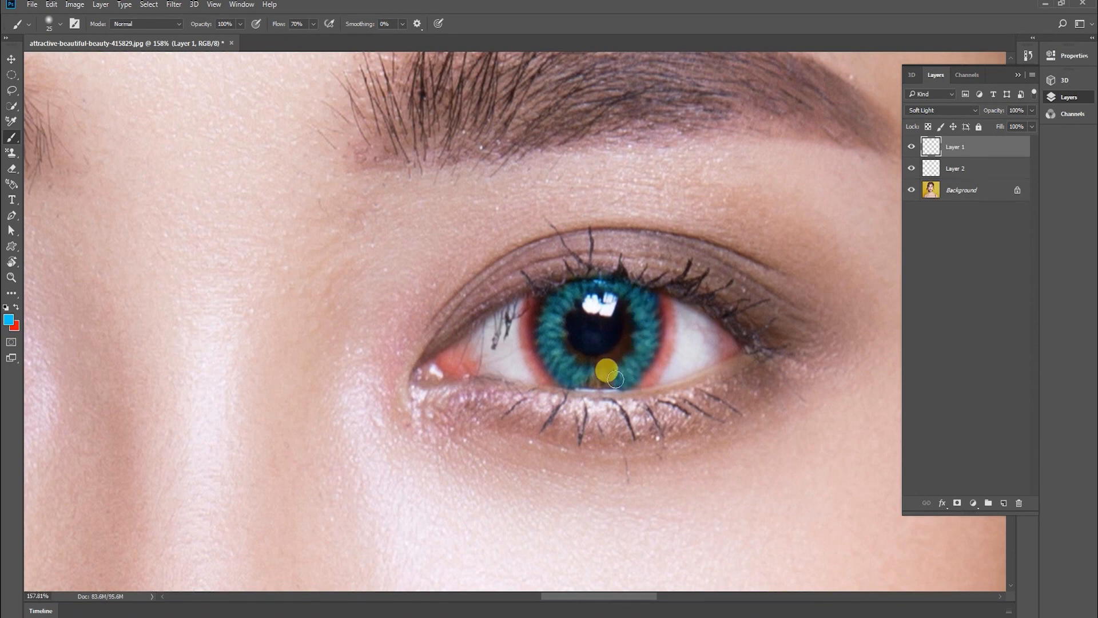
pyautogui.moveTo(580, 382)
pyautogui.mouseDown()
pyautogui.moveTo(630, 406)
pyautogui.moveTo(594, 406)
pyautogui.mouseUp()
# Erase the blue spill along the iris's lower edge and touch up the lower and upper iris with blue
pyautogui.press('e')
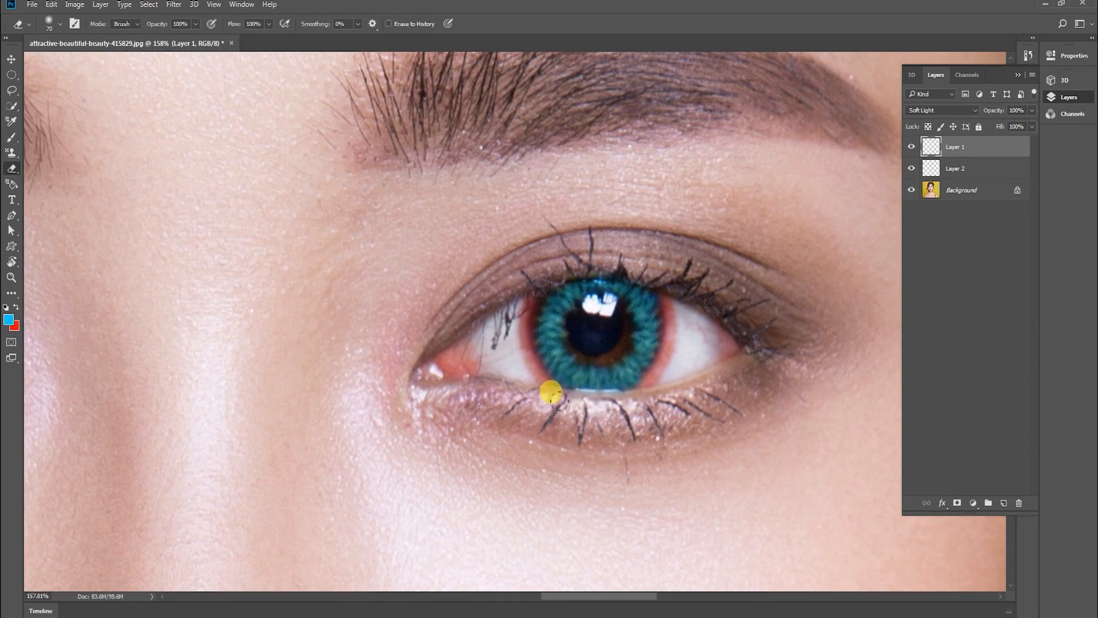
pyautogui.moveTo(566, 388)
pyautogui.mouseDown()
pyautogui.moveTo(591, 396)
pyautogui.moveTo(588, 412)
pyautogui.moveTo(622, 395)
pyautogui.moveTo(620, 375)
pyautogui.moveTo(577, 376)
pyautogui.mouseUp()
pyautogui.press('b')
pyautogui.click(613, 377)
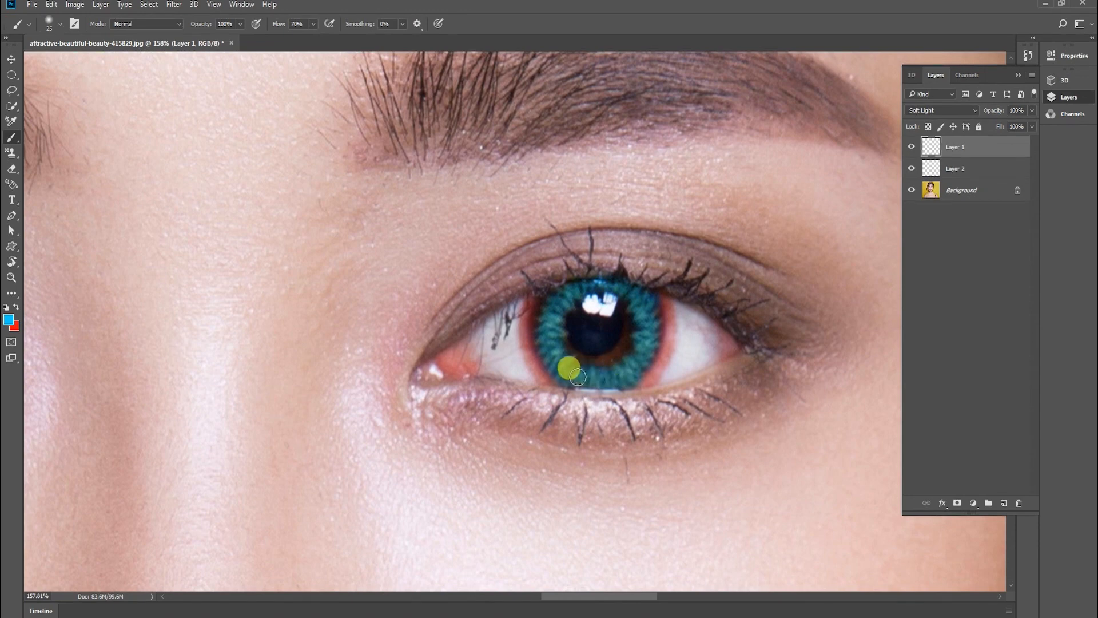
pyautogui.moveTo(604, 297); pyautogui.dragTo(595, 299)
pyautogui.press('x')
pyautogui.click(616, 316)
# Lower the opacity of the red ring's layer, Layer 2, to 24% while viewing both eyes
pyautogui.press('z')
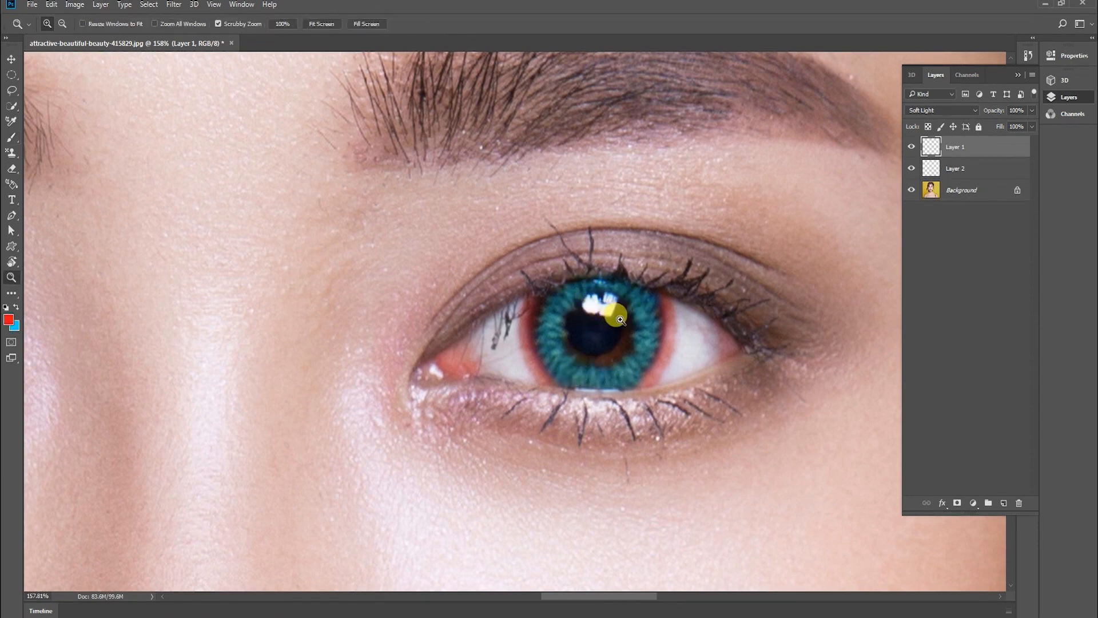
pyautogui.rightClick(621, 320)
pyautogui.click(628, 326)
pyautogui.moveTo(525, 240); pyautogui.dragTo(578, 140)
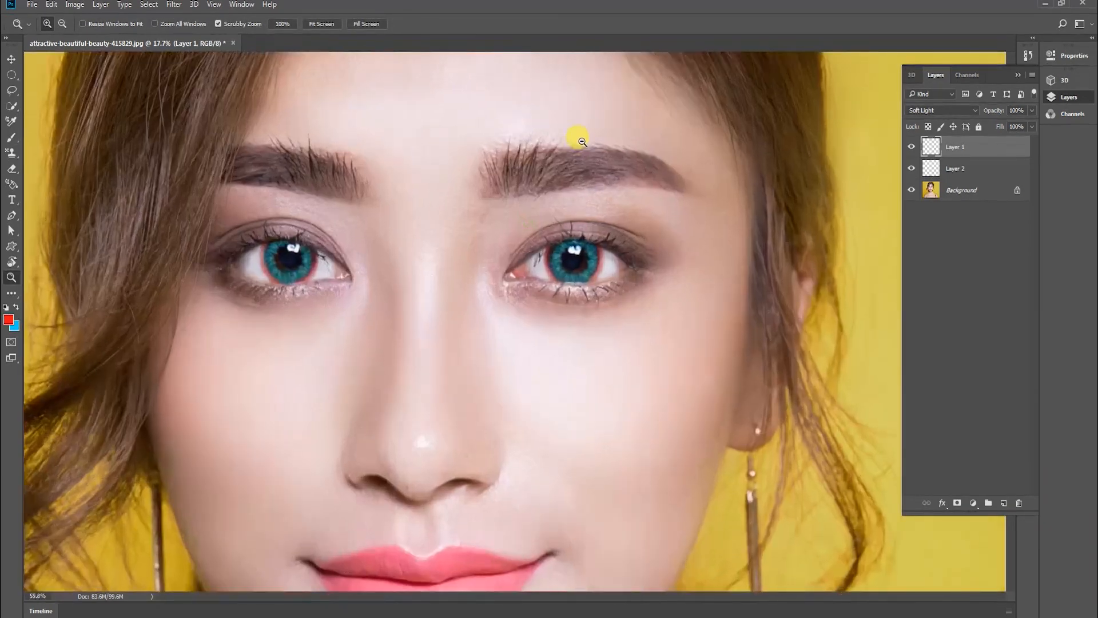
pyautogui.click(967, 171)
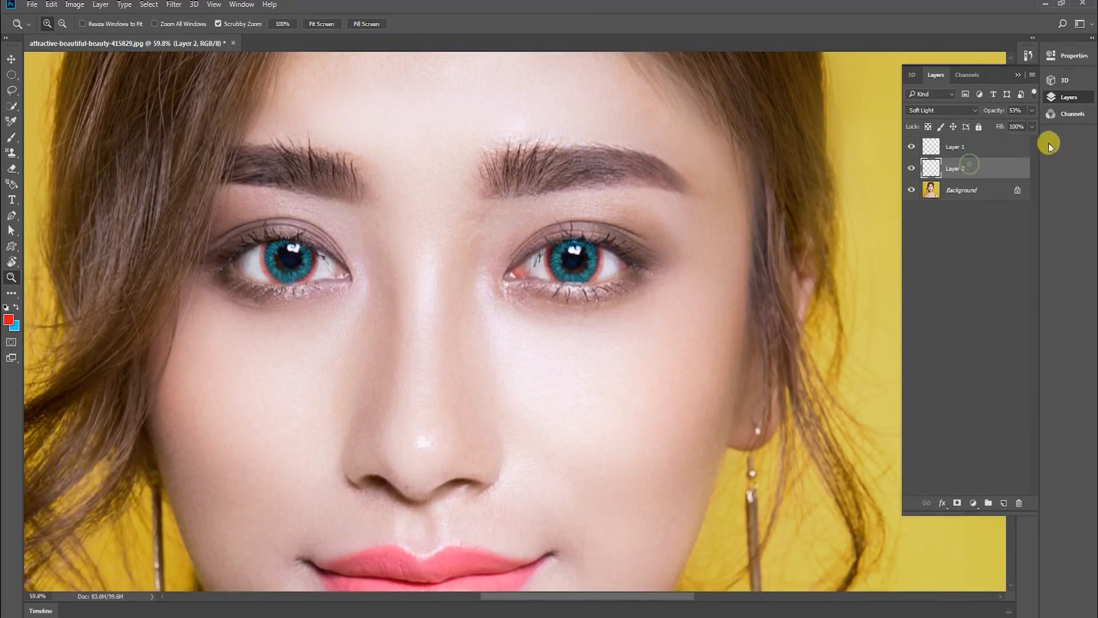
pyautogui.click(1032, 110)
pyautogui.moveTo(1007, 125); pyautogui.dragTo(1002, 127)
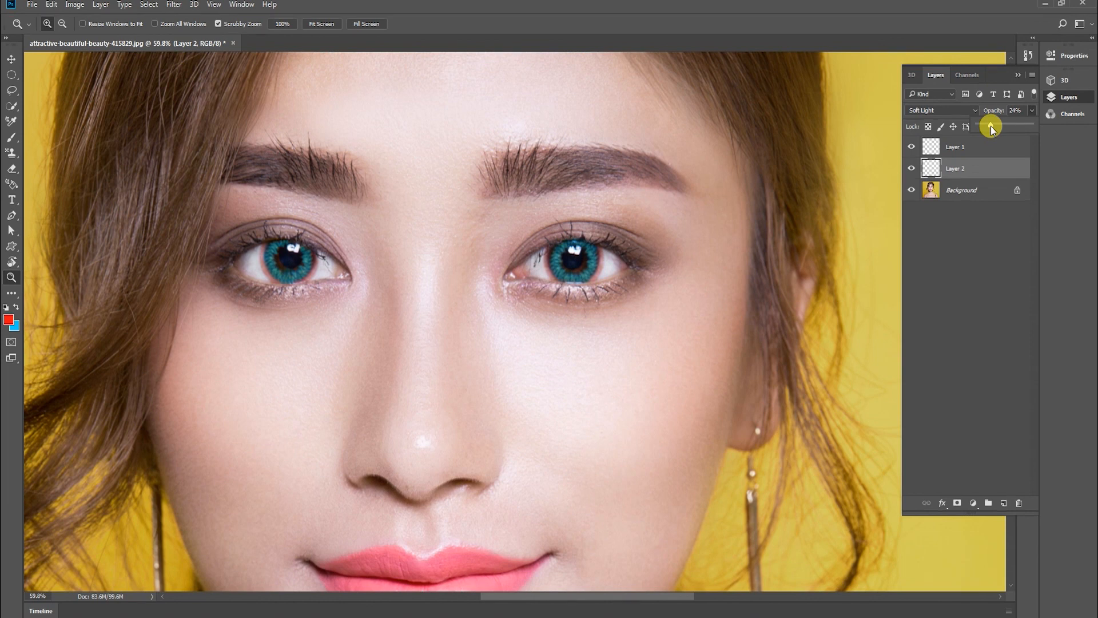
# Try a Hue/Saturation adjustment on the blue iris layer, Layer 1, with hue -17 and saturation +14
pyautogui.click(7, 62)
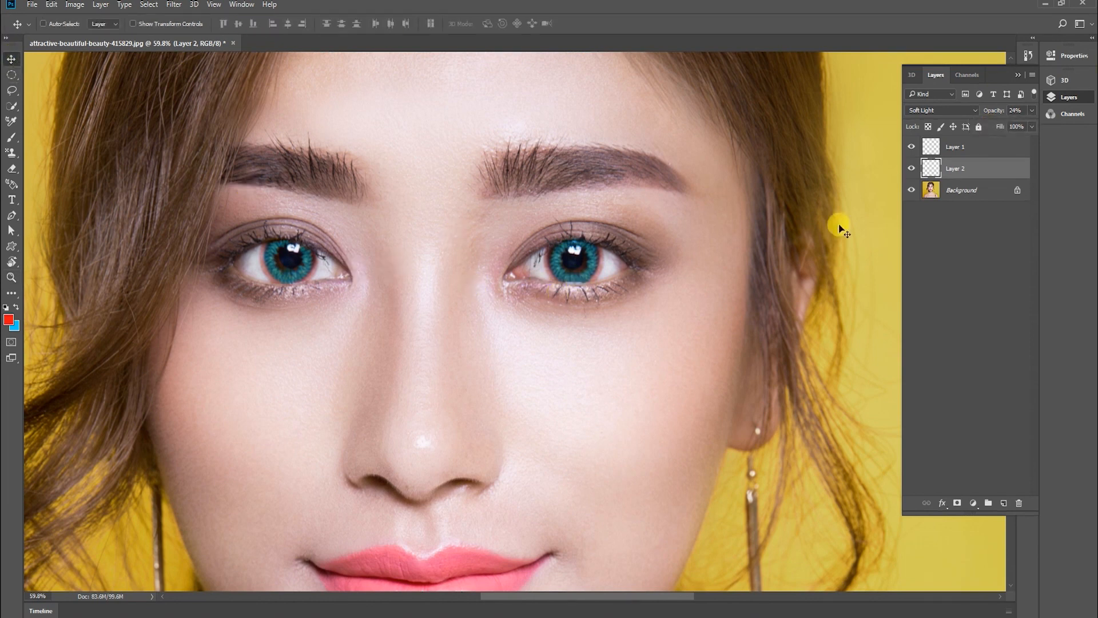
pyautogui.keyDown('ctrl'); pyautogui.click(983, 150); pyautogui.keyUp('ctrl')
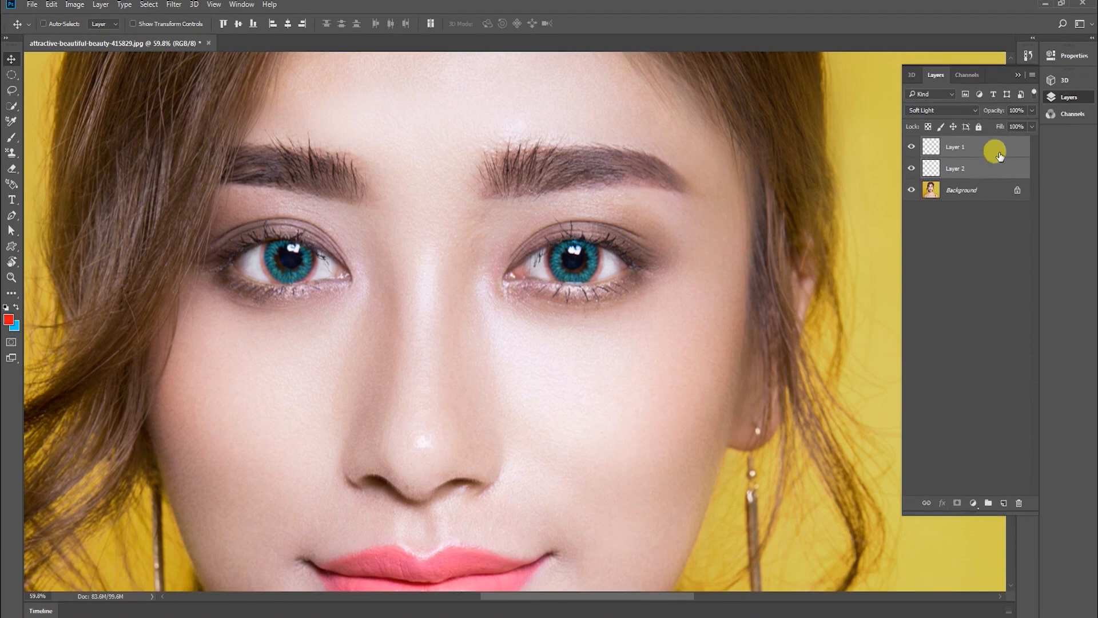
pyautogui.click(987, 148)
pyautogui.press('z')
pyautogui.moveTo(561, 293)
pyautogui.mouseDown()
pyautogui.moveTo(520, 314)
pyautogui.moveTo(534, 279)
pyautogui.moveTo(546, 279)
pyautogui.mouseUp()
pyautogui.hotkey('ctrl', 'u')
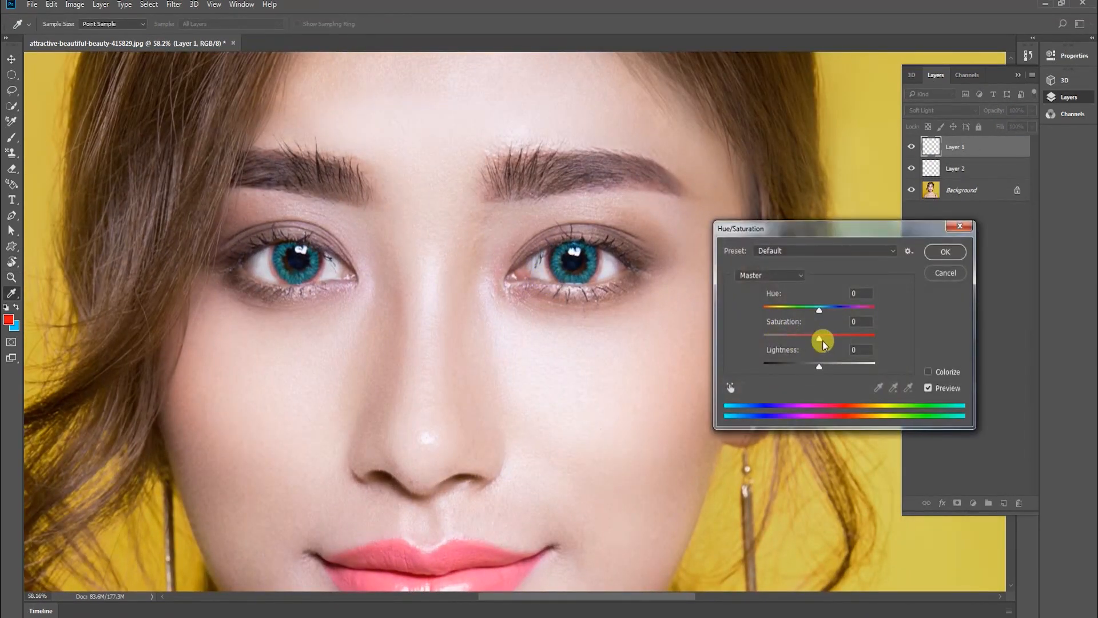
pyautogui.moveTo(823, 341); pyautogui.dragTo(833, 311)
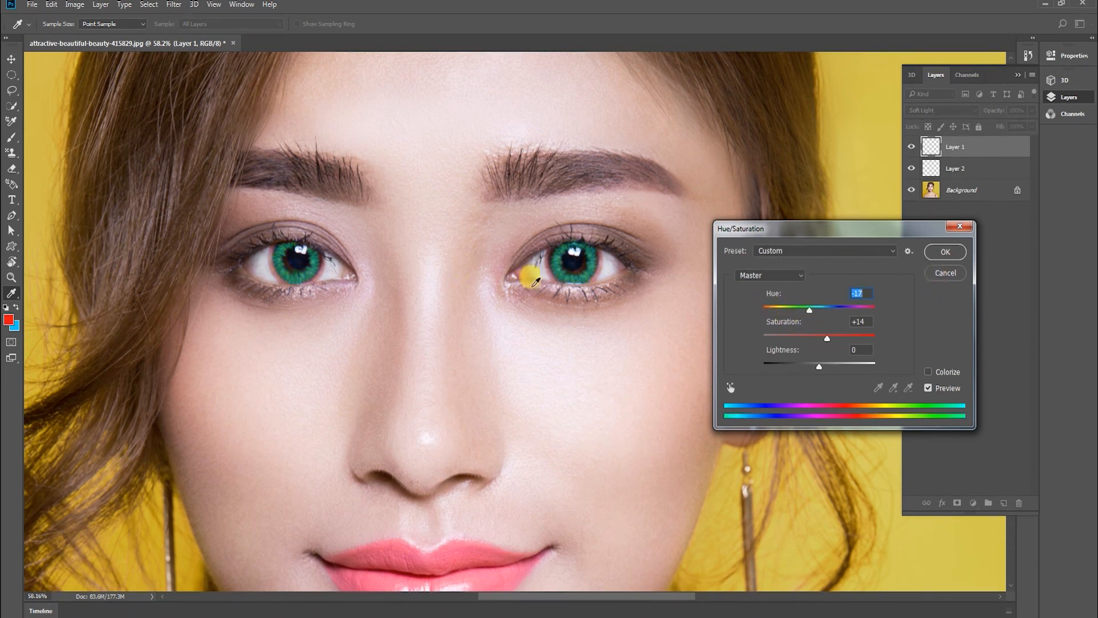
pyautogui.click(953, 274)
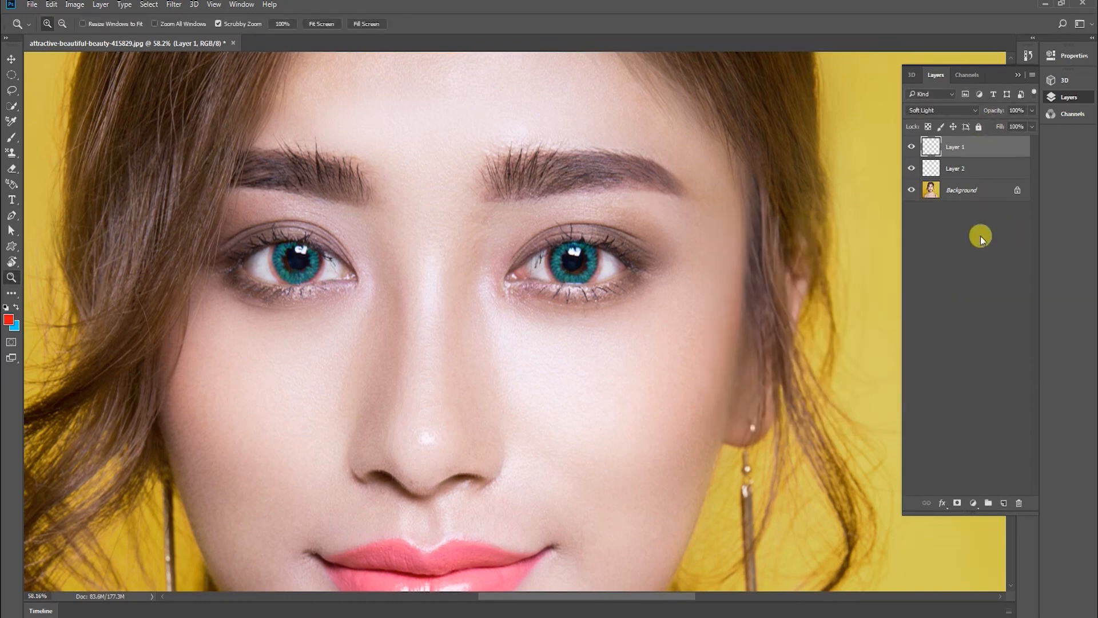
pyautogui.moveTo(547, 216); pyautogui.dragTo(515, 221)
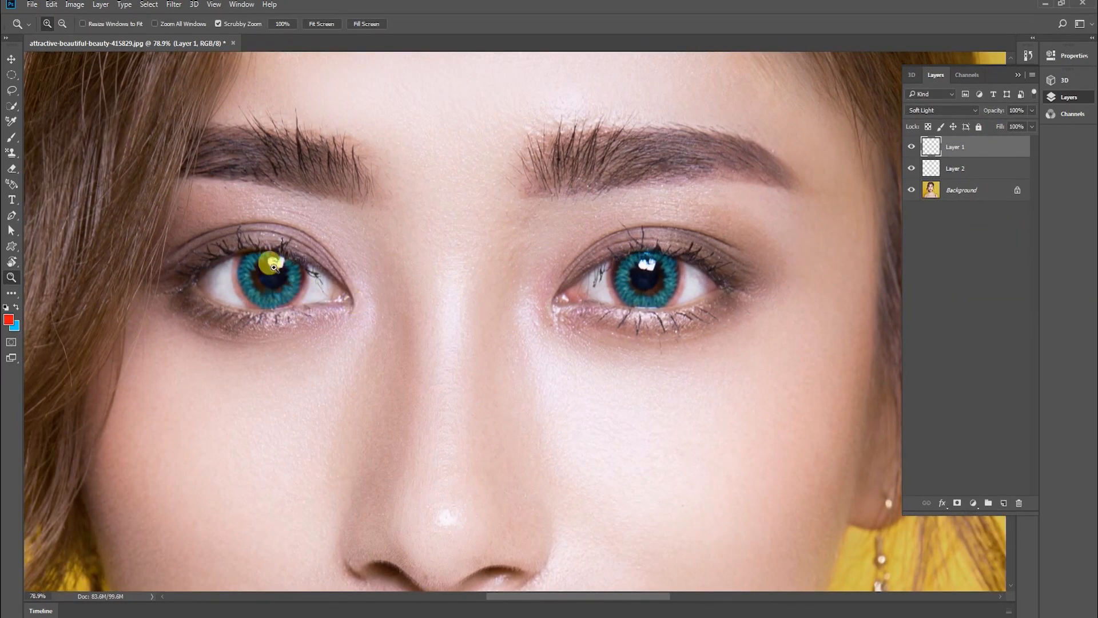